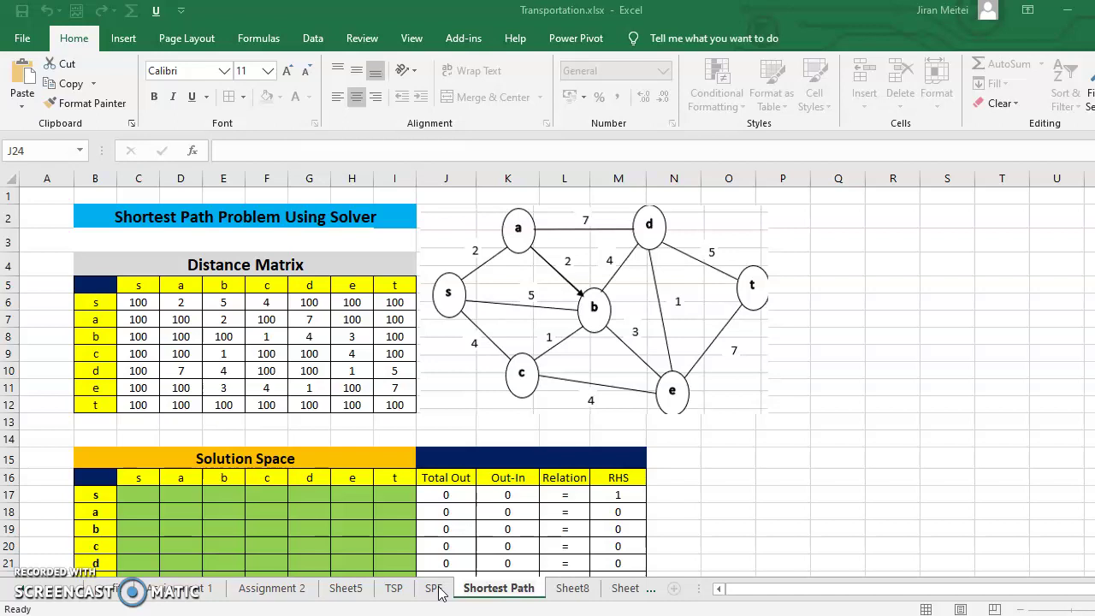
Read the linear integer programming formulation on the SPF sheet and return to the Shortest Path sheet.
{"action": "left_click", "coordinate": [435, 589]}
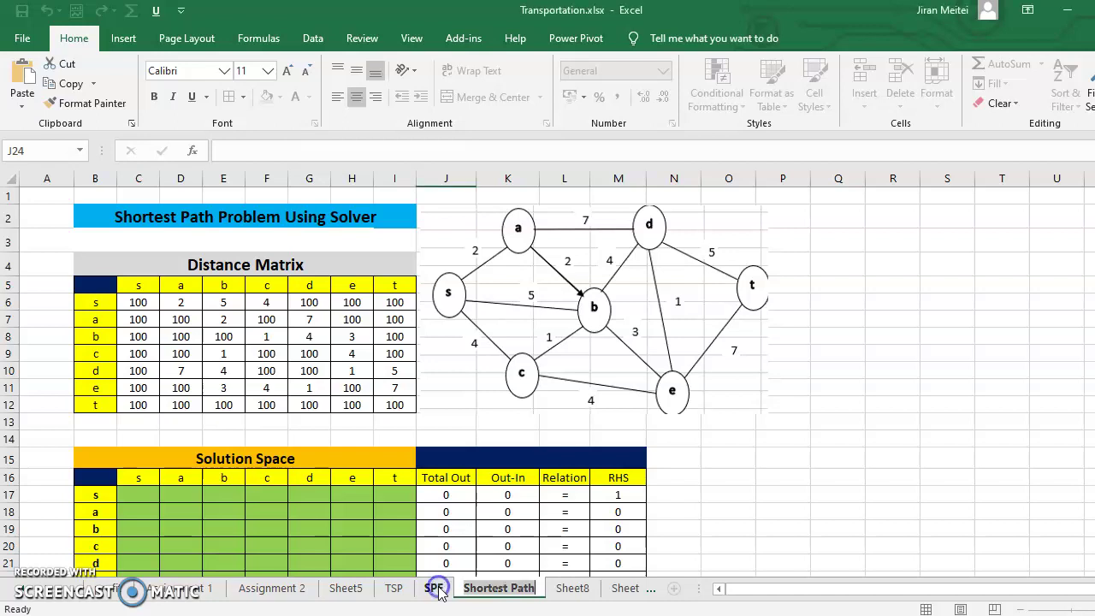
{"action": "left_click", "coordinate": [539, 443]}
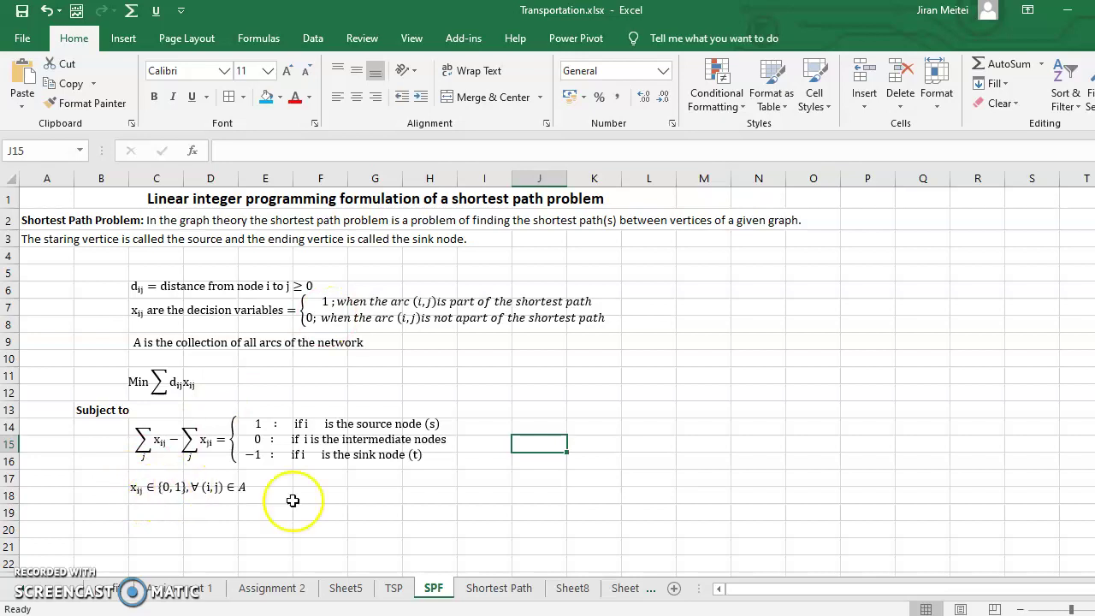
{"action": "left_click", "coordinate": [494, 590]}
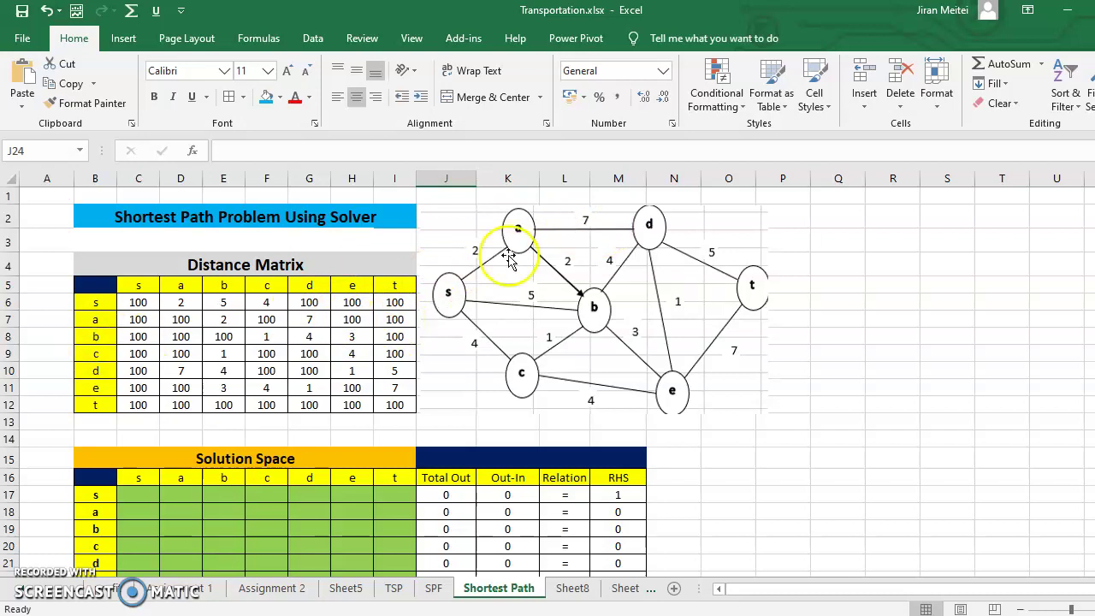
Reposition the network diagram picture beside the Distance Matrix, leaving a small gap between it and the table.
{"action": "mouse_move", "coordinate": [432, 308]}
{"action": "left_mouse_down"}
{"action": "mouse_move", "coordinate": [123, 343]}
{"action": "mouse_move", "coordinate": [130, 356]}
{"action": "mouse_move", "coordinate": [536, 303]}
{"action": "mouse_move", "coordinate": [435, 318]}
{"action": "left_mouse_up"}
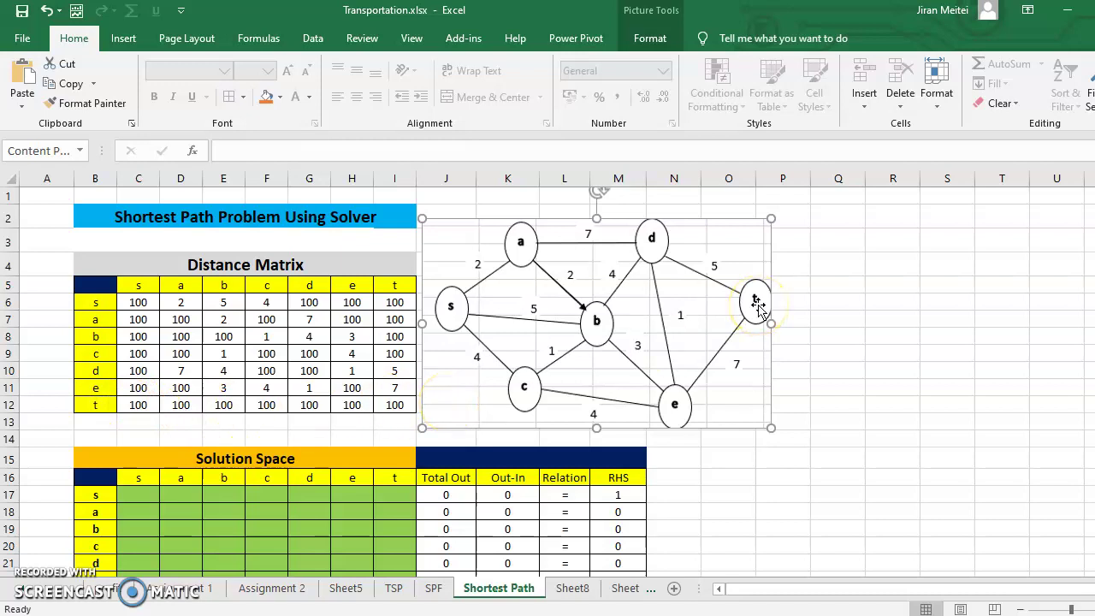
{"action": "left_click_drag", "start_coordinate": [758, 305], "coordinate": [752, 301]}
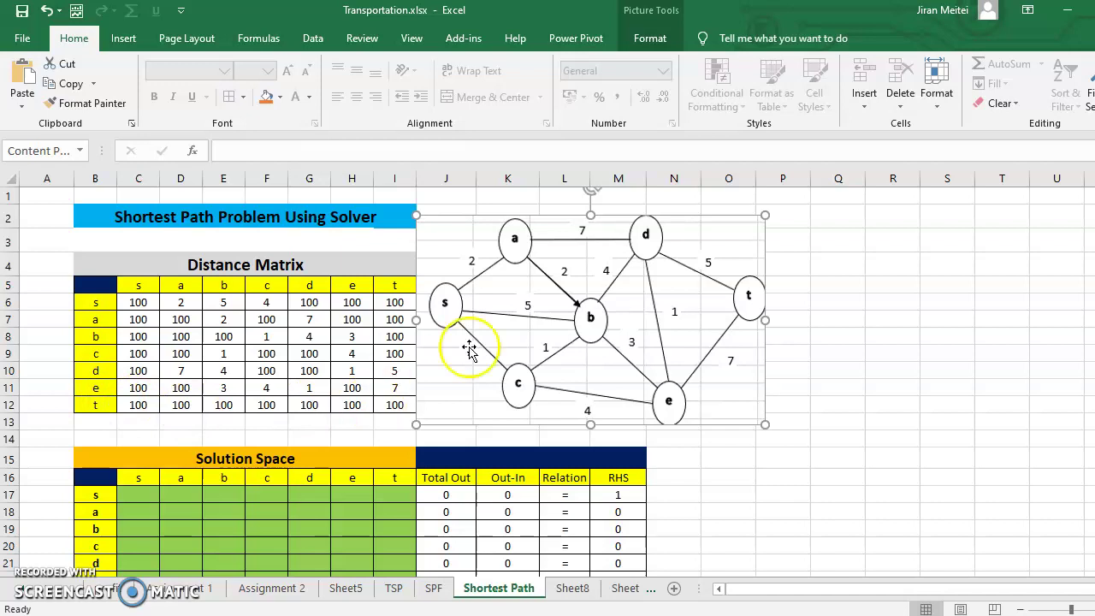
{"action": "left_click_drag", "start_coordinate": [640, 230], "coordinate": [438, 347]}
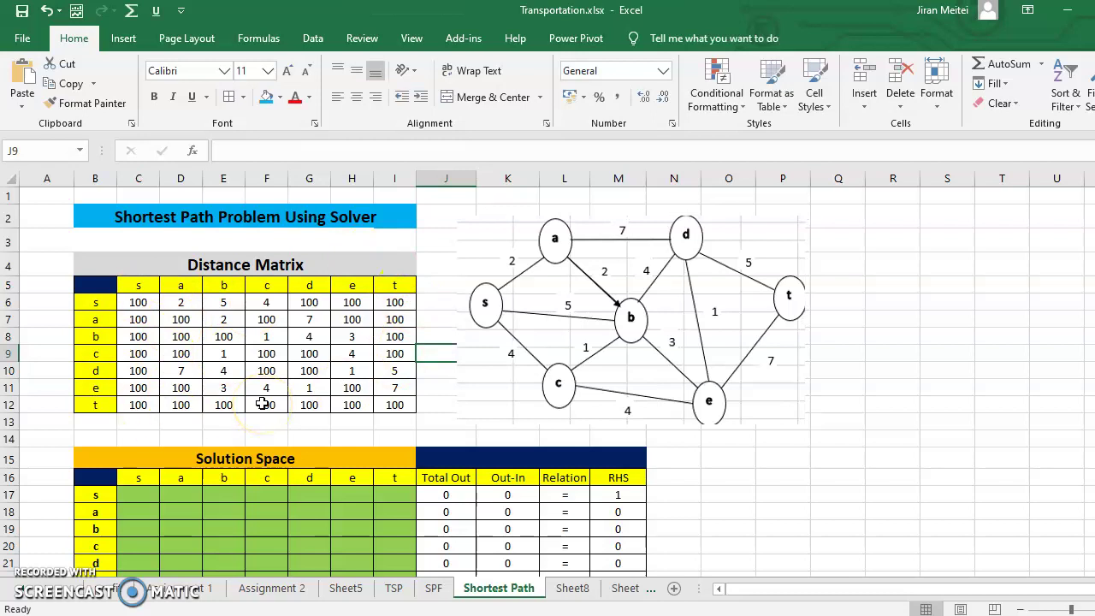
{"action": "left_click_drag", "start_coordinate": [587, 355], "coordinate": [571, 337]}
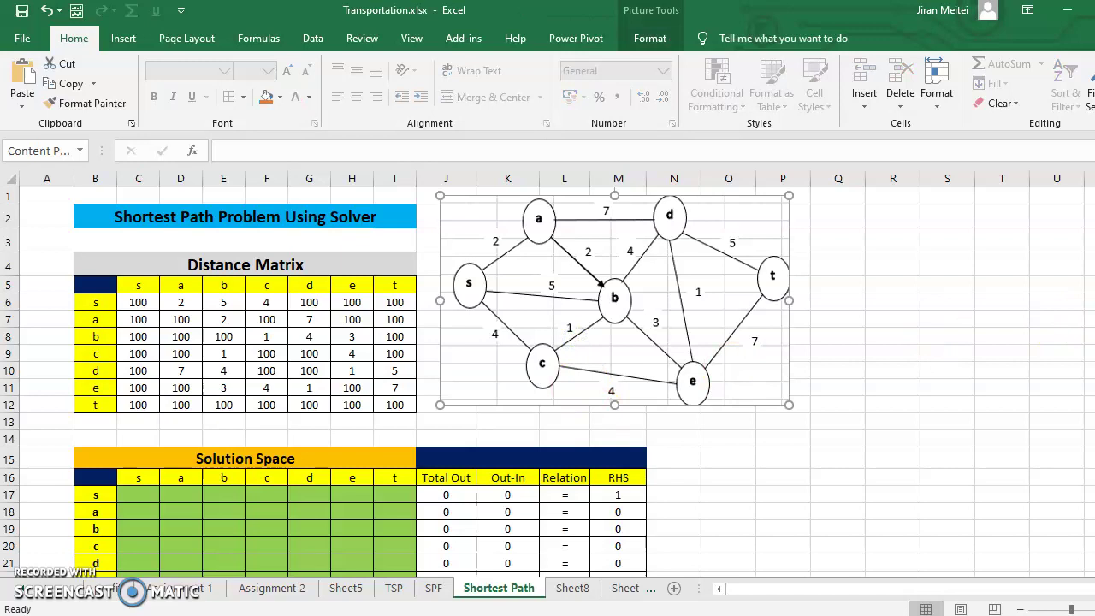
Compare the Solution Space table with the decision variable definition on the SPF sheet.
{"action": "scroll", "coordinate": [1086, 340], "scroll_direction": "down", "scroll_amount": 2}
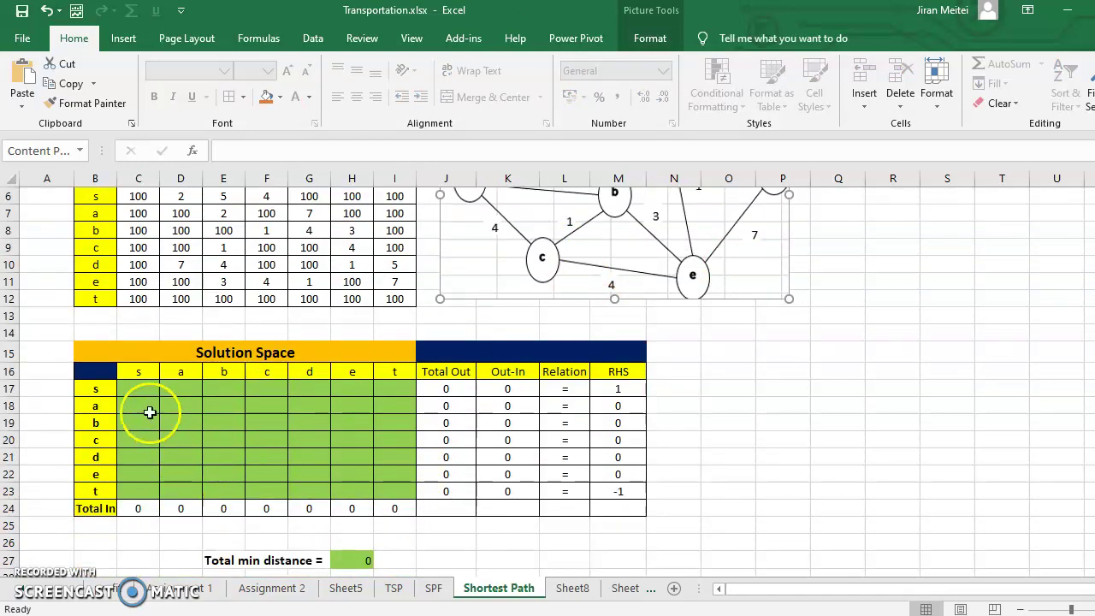
{"action": "left_click", "coordinate": [434, 588]}
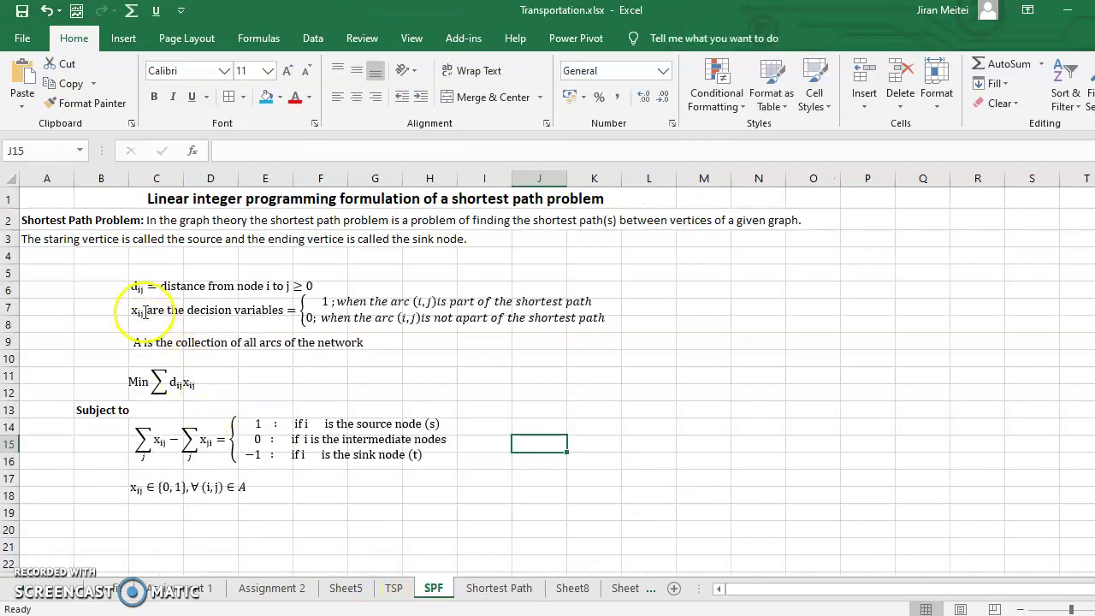
{"action": "left_click", "coordinate": [492, 587]}
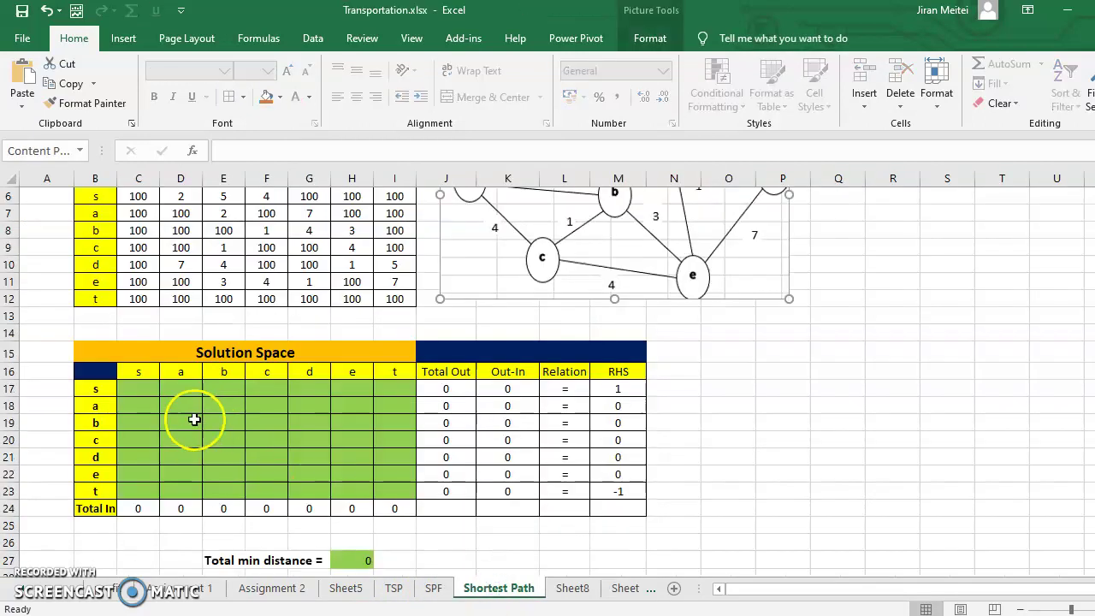
Enter the sample variable names xss, xsa and xsb in Solution Space cells C17, D17 and E17, and clear them.
{"action": "left_click", "coordinate": [136, 392]}
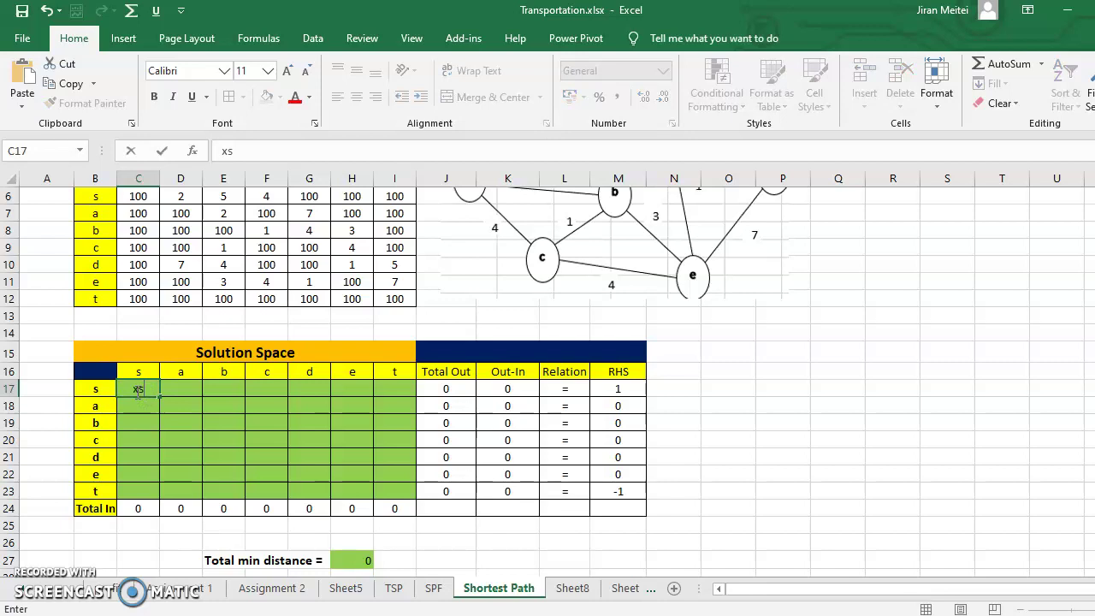
{"action": "type", "text": "xsss"}
{"action": "key", "text": "Tab"}
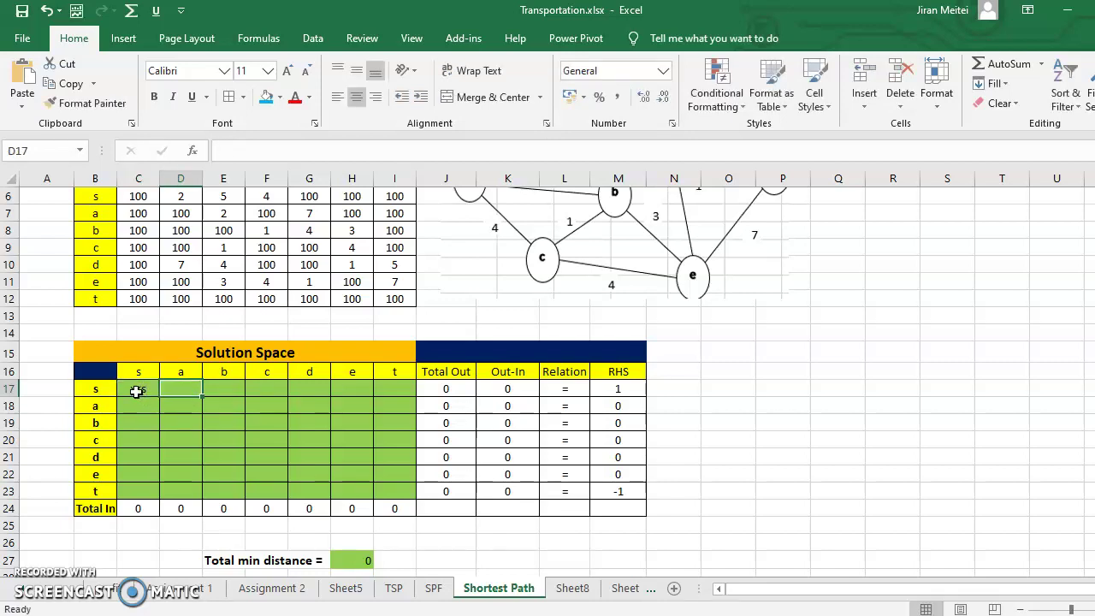
{"action": "type", "text": "xsa"}
{"action": "key", "text": "Tab"}
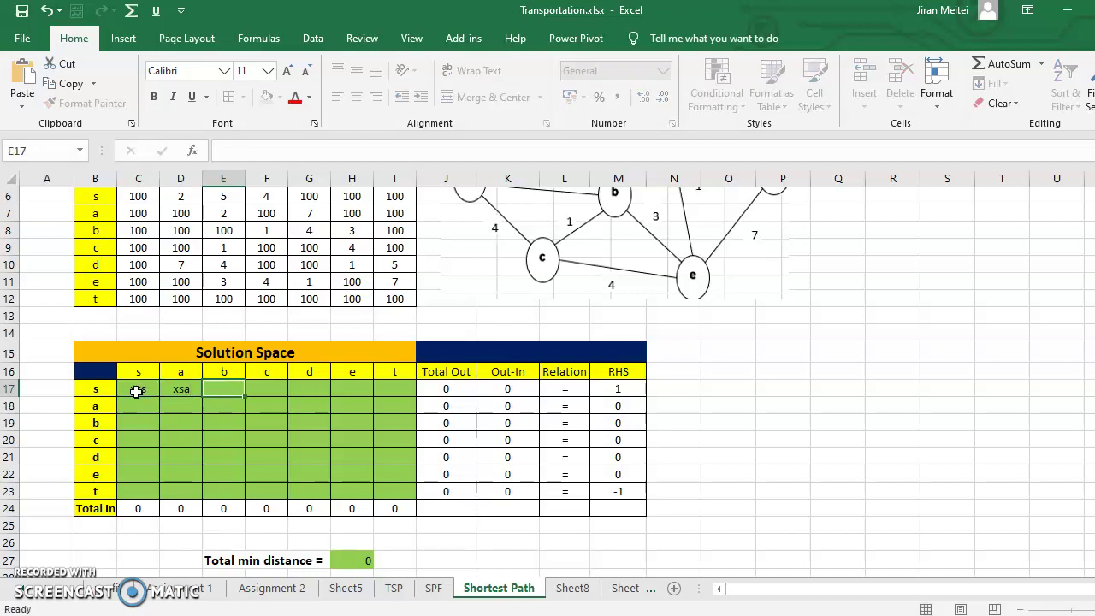
{"action": "type", "text": "xs"}
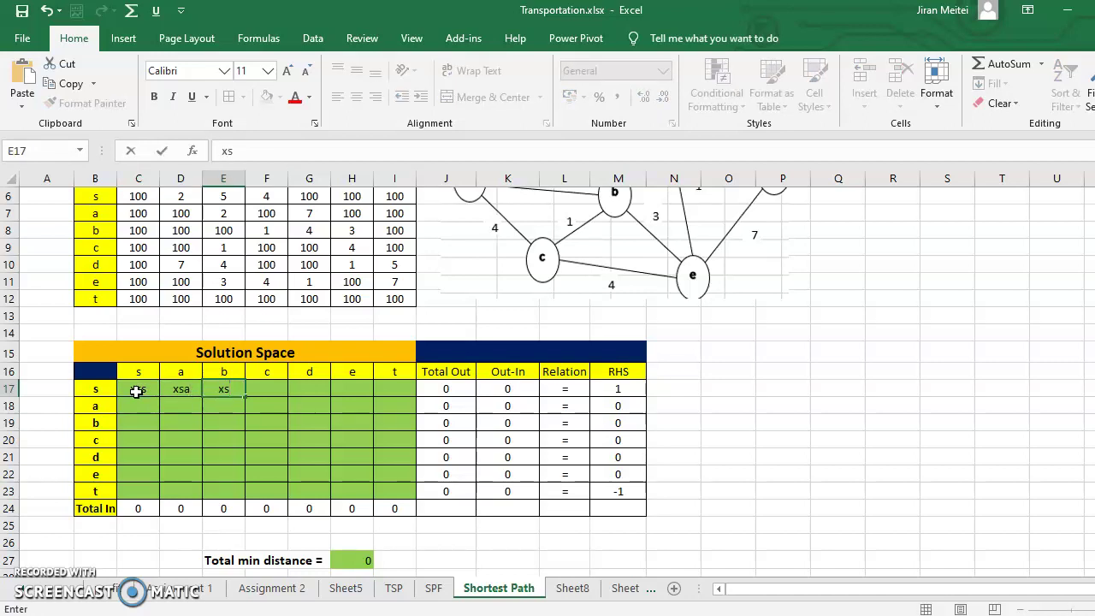
{"action": "key", "text": "Tab"}
{"action": "key", "text": "Tab"}
{"action": "key", "text": "Tab"}
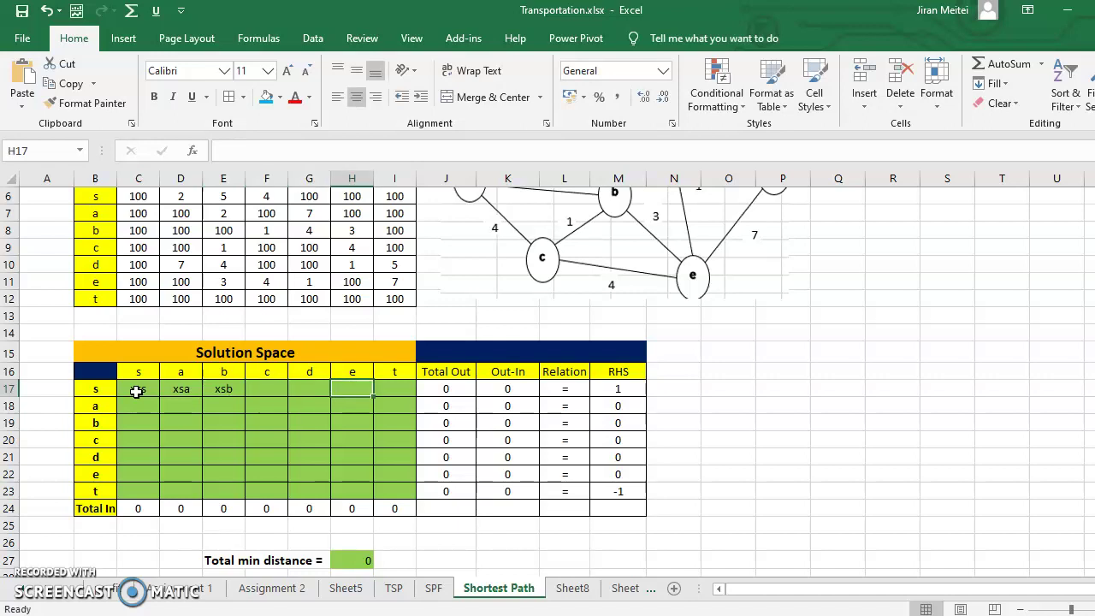
{"action": "left_click_drag", "start_coordinate": [136, 391], "coordinate": [227, 388]}
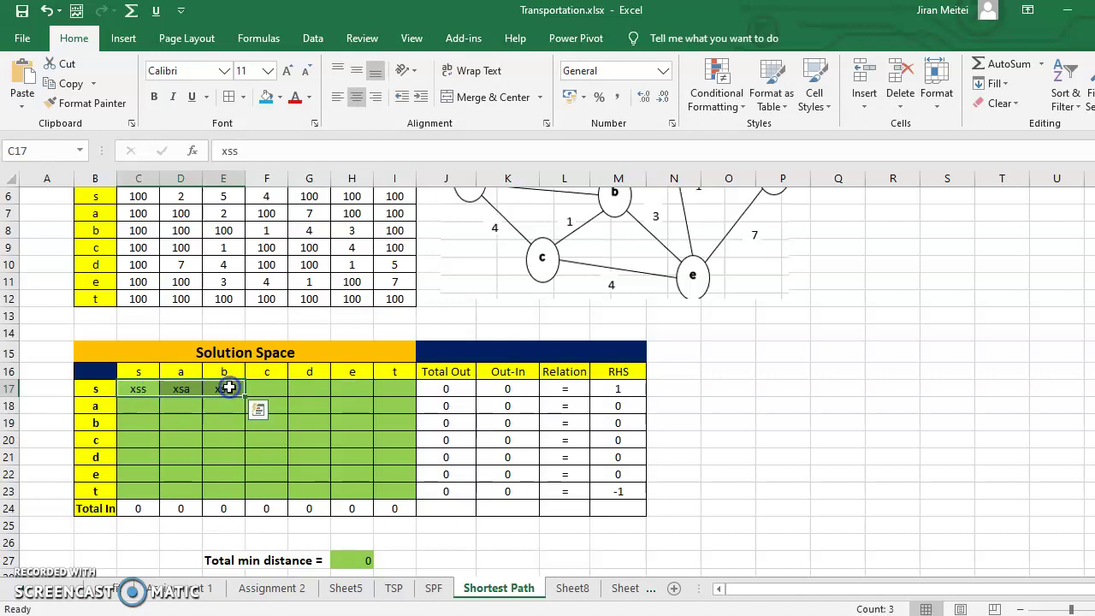
Review the constraints on the SPF sheet and examine the s, a and b columns of the Solution Space.
{"action": "left_click", "coordinate": [442, 590]}
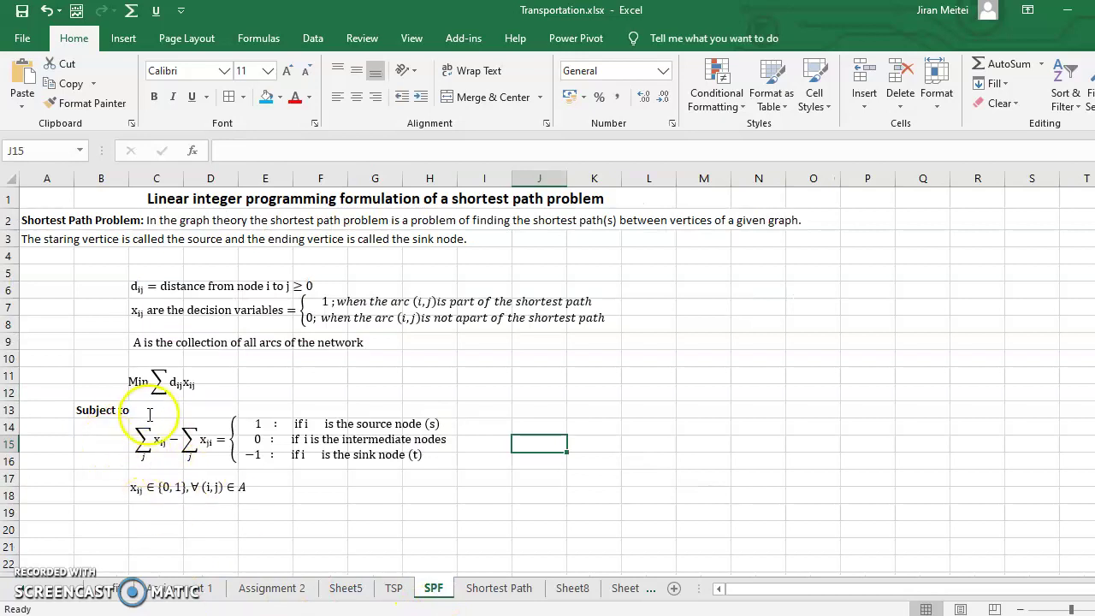
{"action": "left_click", "coordinate": [489, 591]}
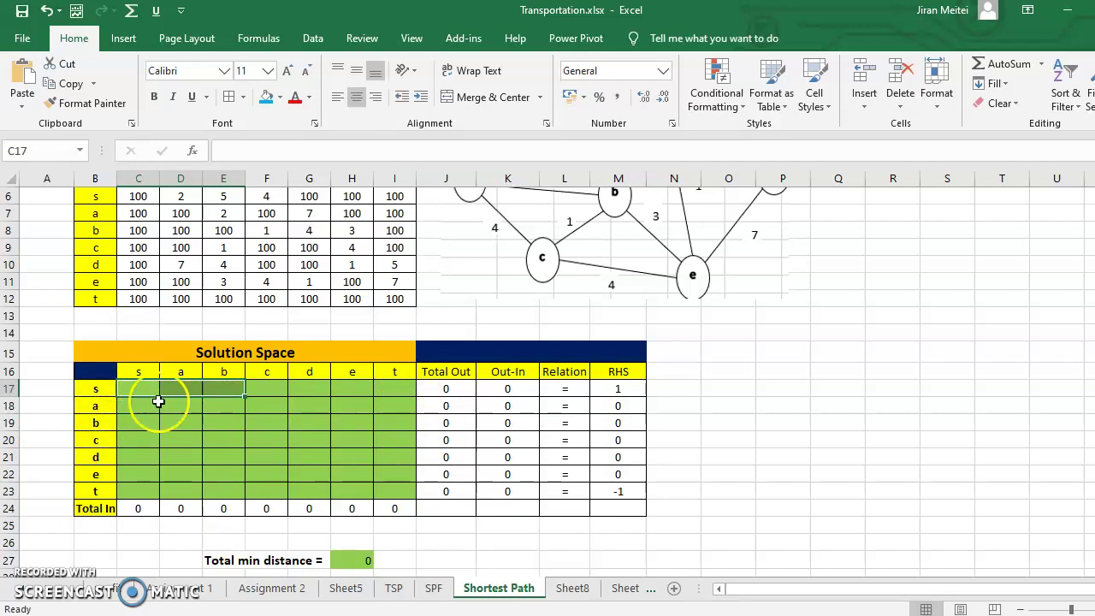
{"action": "left_click", "coordinate": [190, 417]}
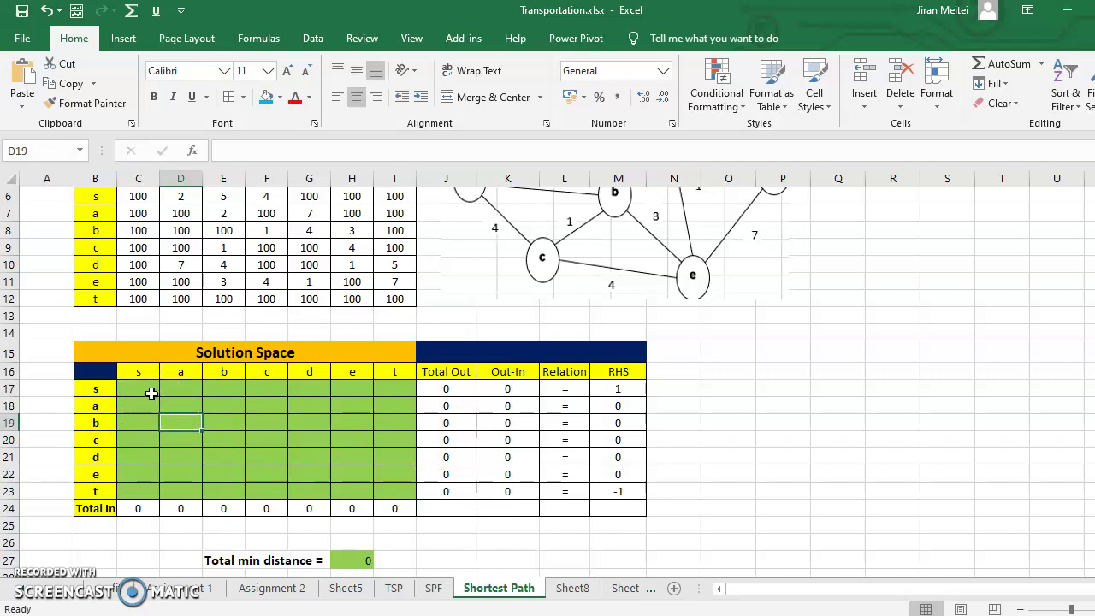
{"action": "left_click_drag", "start_coordinate": [148, 382], "coordinate": [144, 493]}
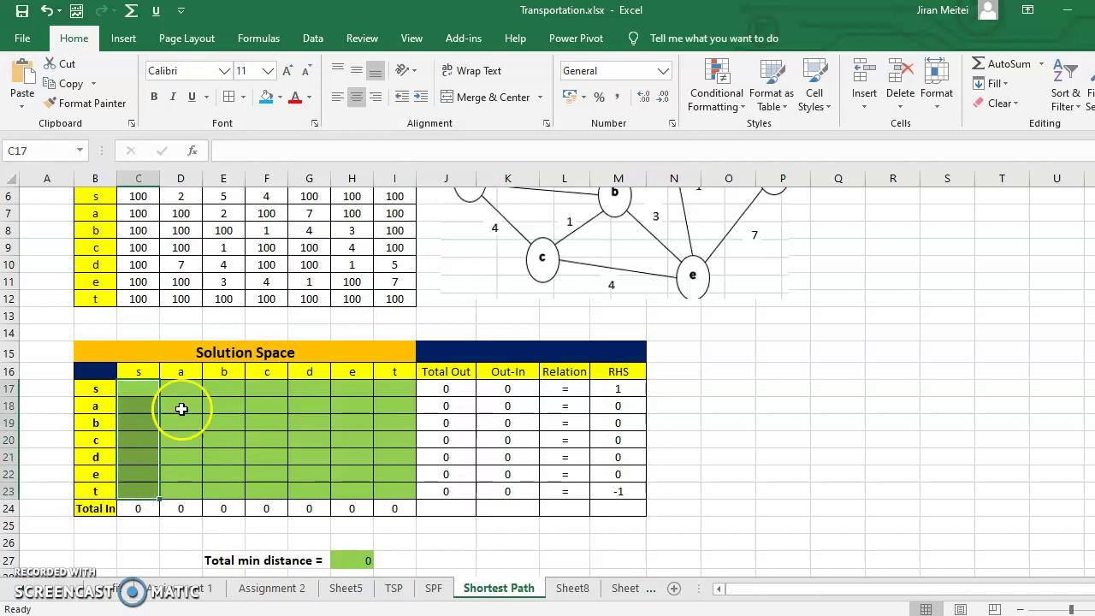
{"action": "left_click_drag", "start_coordinate": [186, 382], "coordinate": [187, 492]}
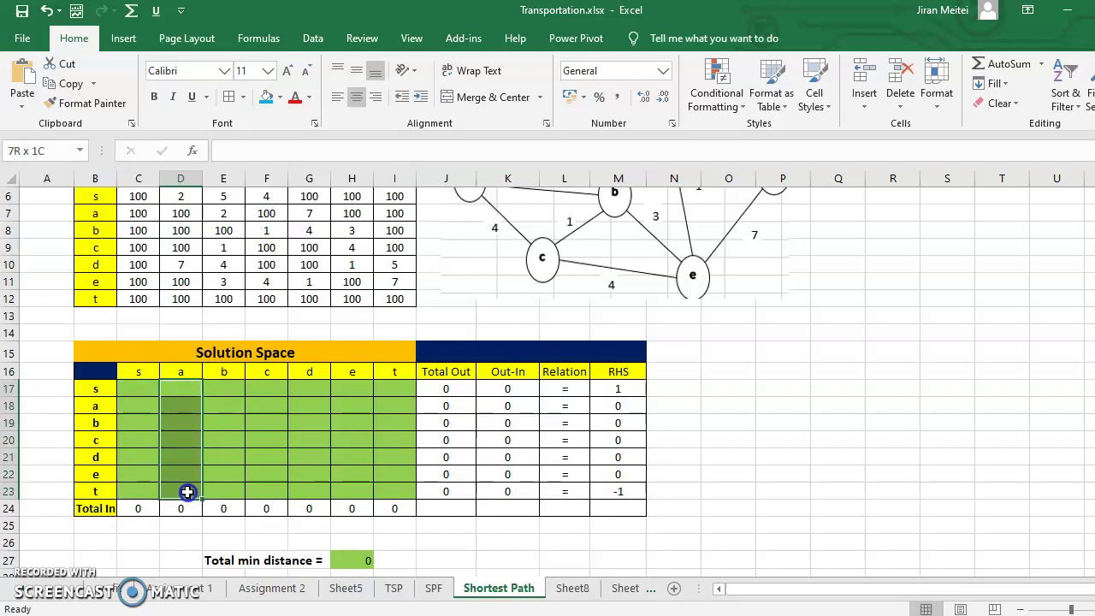
{"action": "left_click_drag", "start_coordinate": [232, 391], "coordinate": [232, 493]}
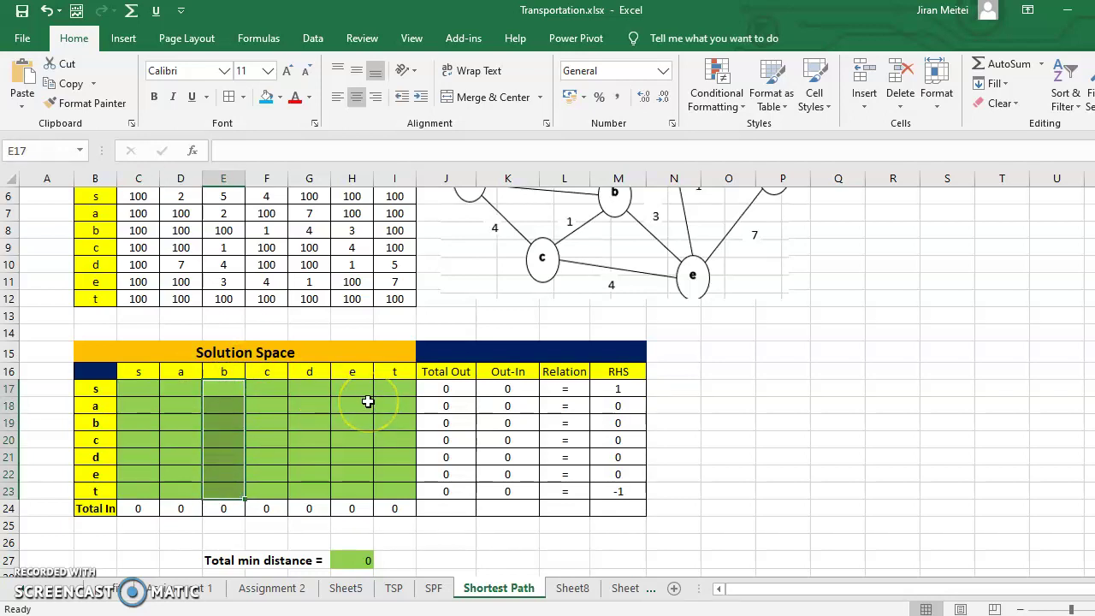
Confirm the Total Out formula =SUM(C17:I17) in J17 and fill it down to J23.
{"action": "left_click", "coordinate": [448, 388]}
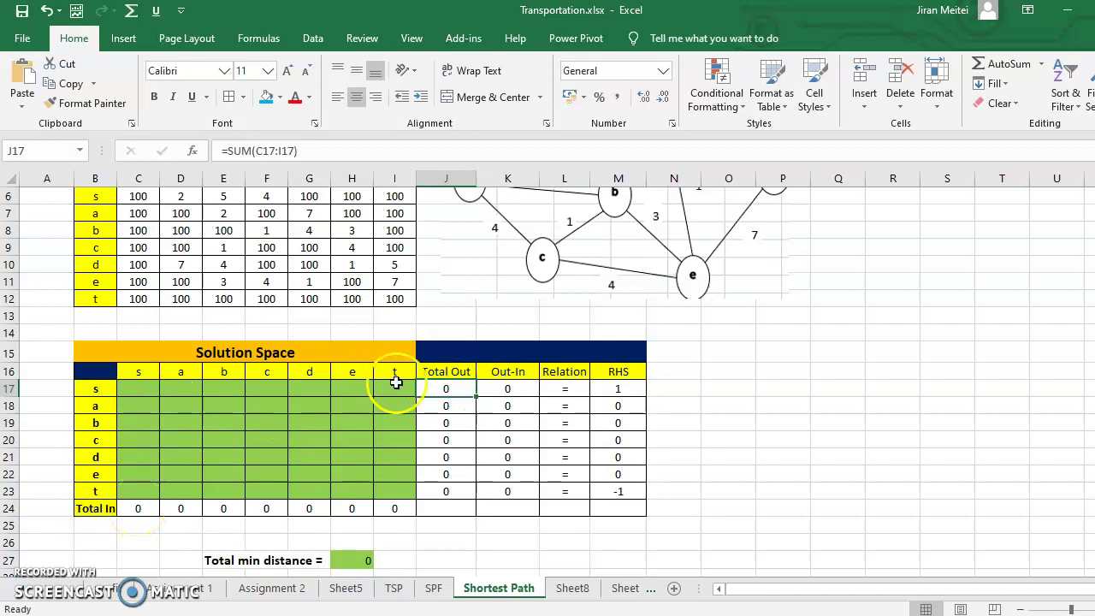
{"action": "double_click", "coordinate": [451, 388]}
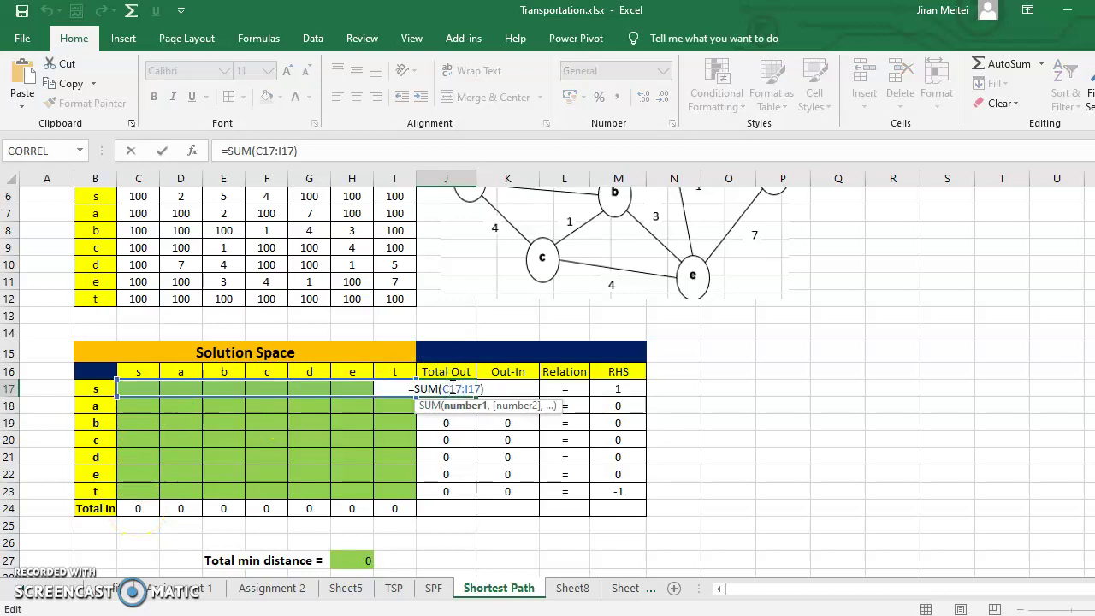
{"action": "left_click_drag", "start_coordinate": [133, 388], "coordinate": [395, 385]}
{"action": "key", "text": "Return"}
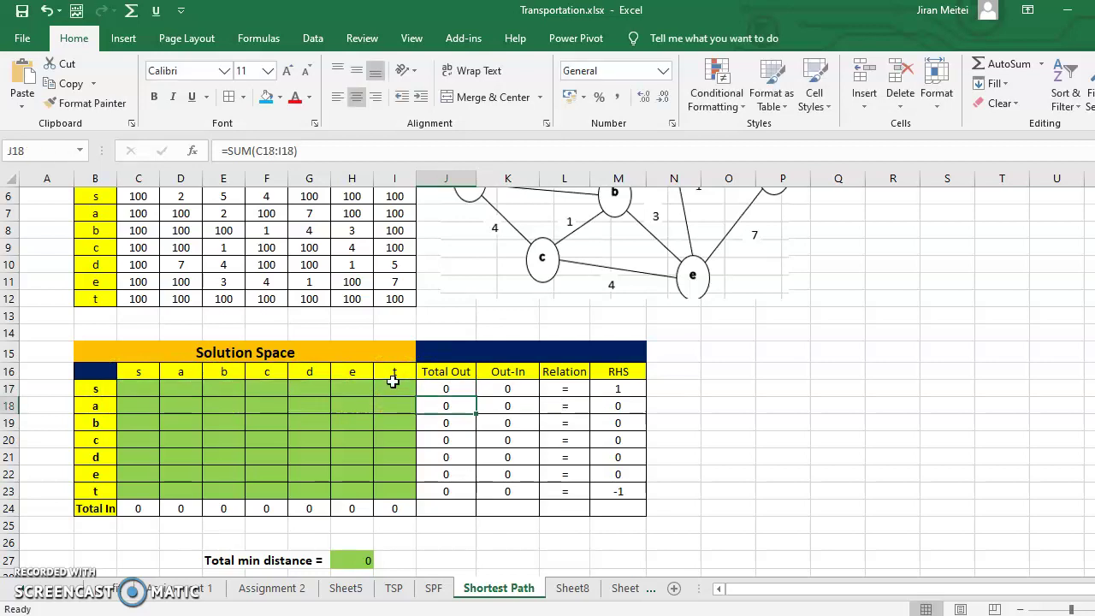
{"action": "left_click", "coordinate": [466, 387]}
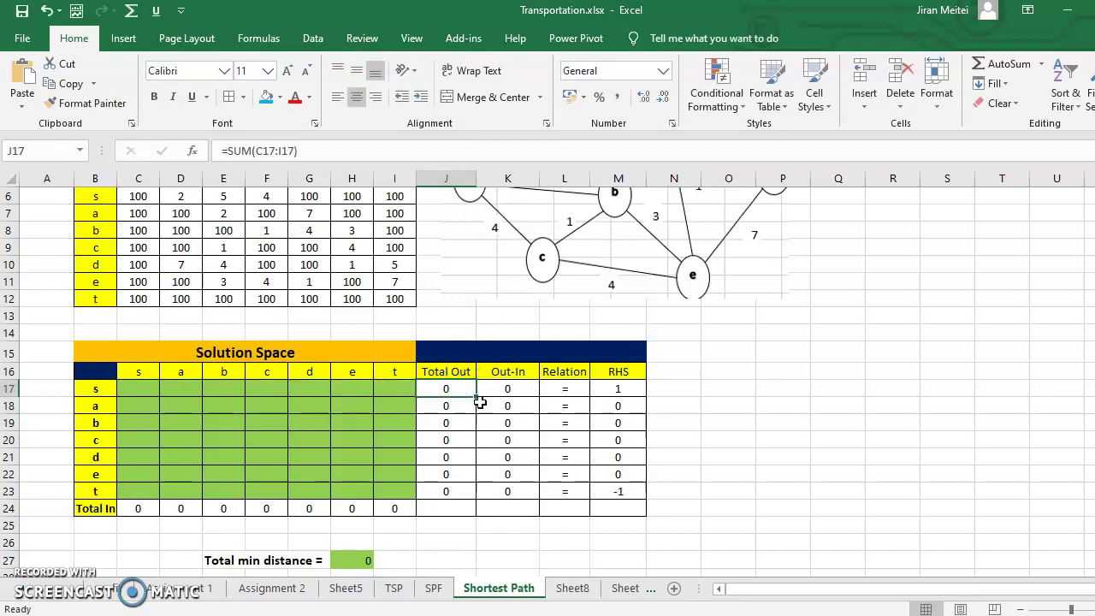
{"action": "left_click_drag", "start_coordinate": [477, 397], "coordinate": [477, 496]}
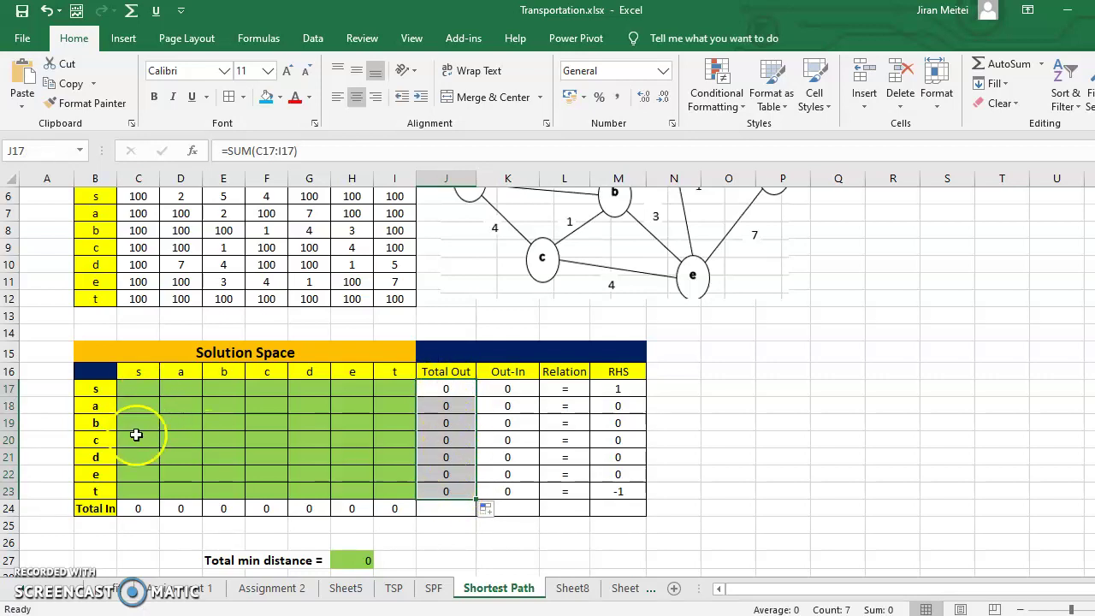
Confirm the Total In formula =SUM(C17:C23) in C24 and fill it across to I24.
{"action": "double_click", "coordinate": [134, 507]}
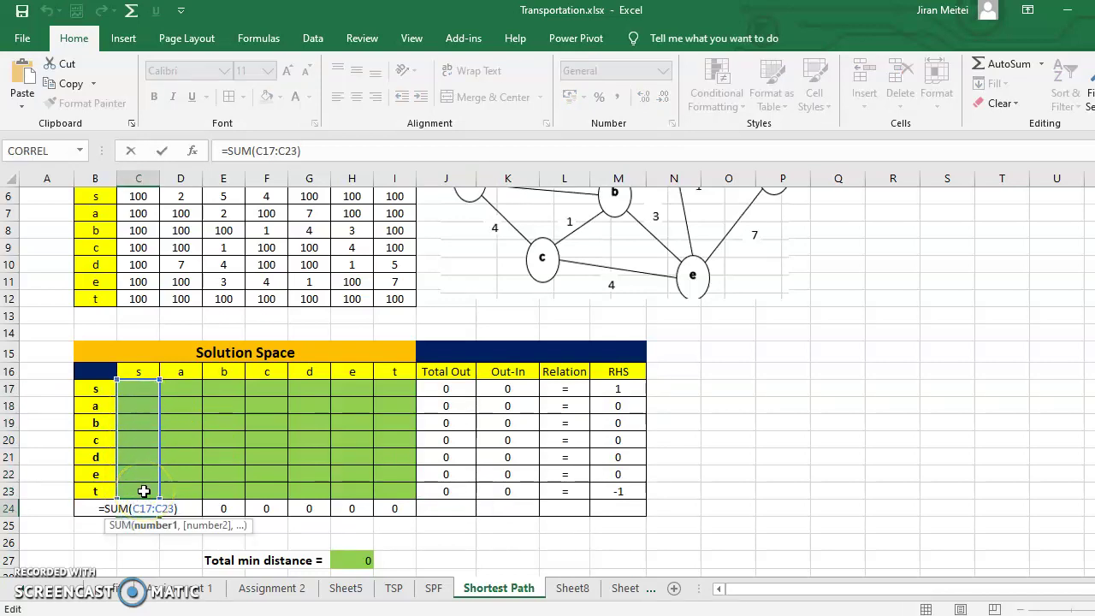
{"action": "left_click", "coordinate": [144, 491]}
{"action": "left_click", "coordinate": [147, 509]}
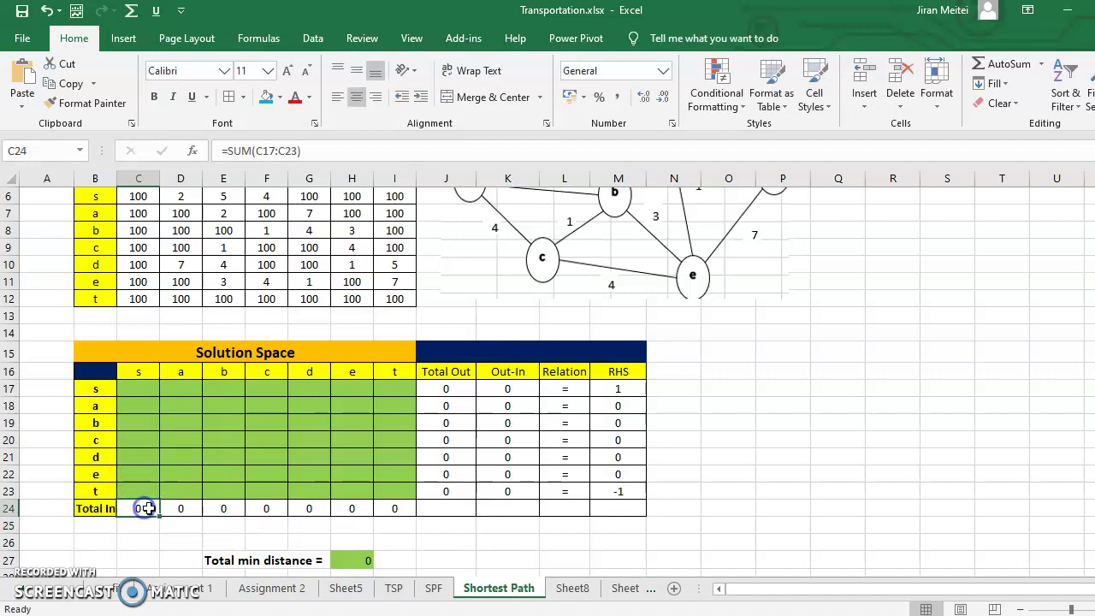
{"action": "left_click_drag", "start_coordinate": [147, 509], "coordinate": [407, 509]}
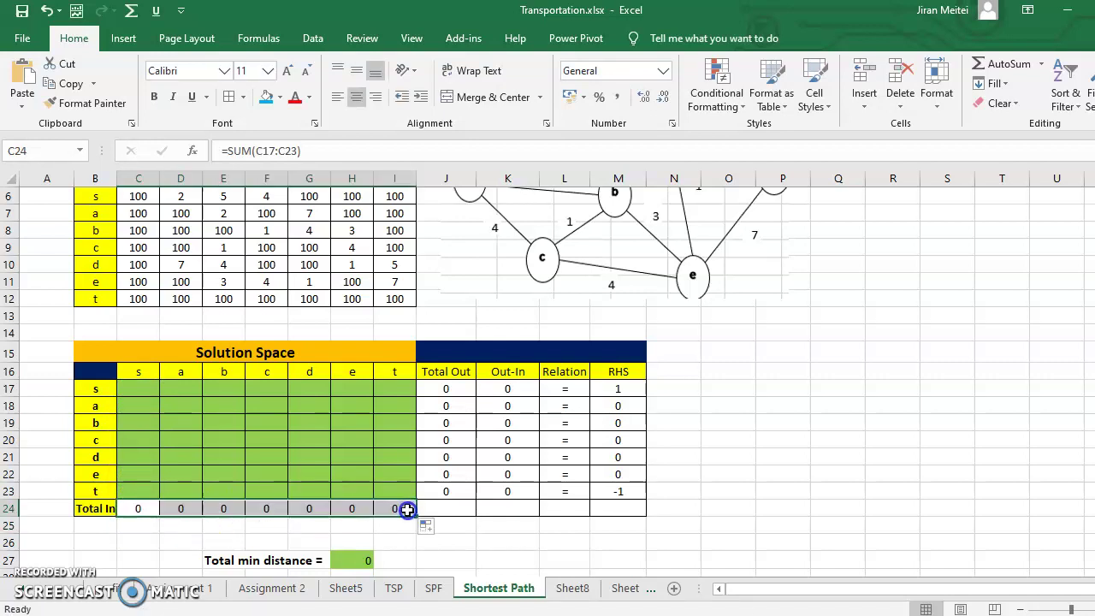
Review the flow constraint on the SPF sheet and inspect the matching Out-In formula for node s in K17.
{"action": "left_click", "coordinate": [433, 588]}
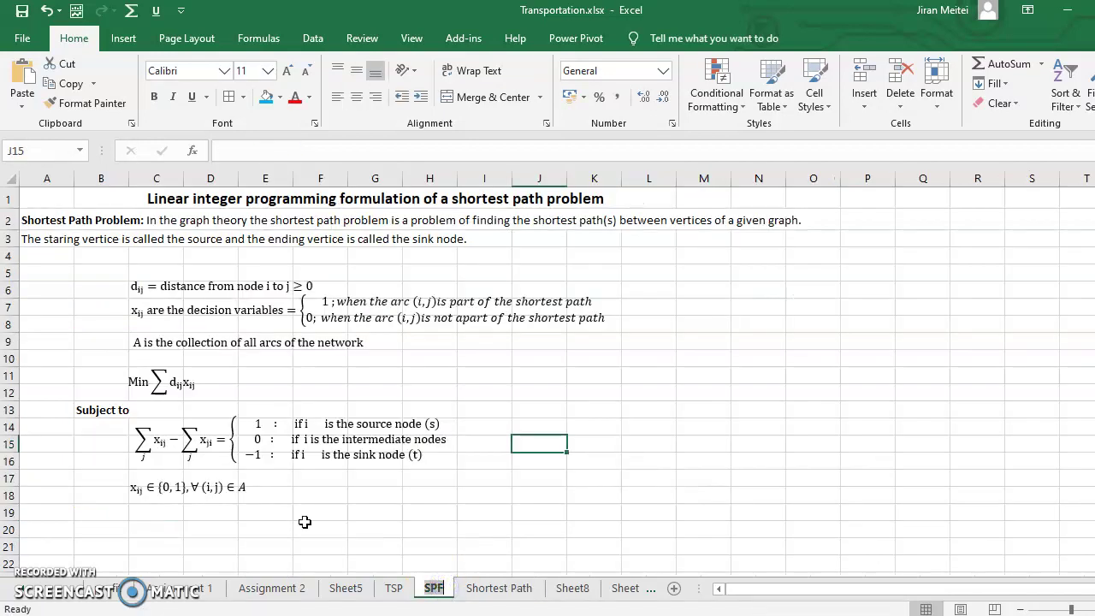
{"action": "left_click", "coordinate": [149, 438]}
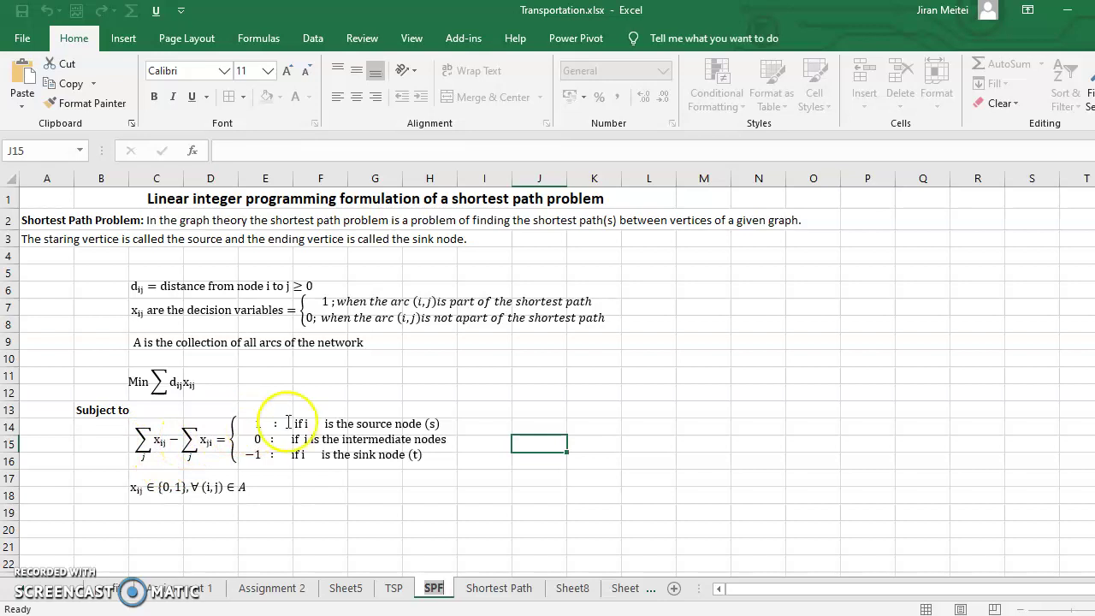
{"action": "left_click", "coordinate": [480, 586]}
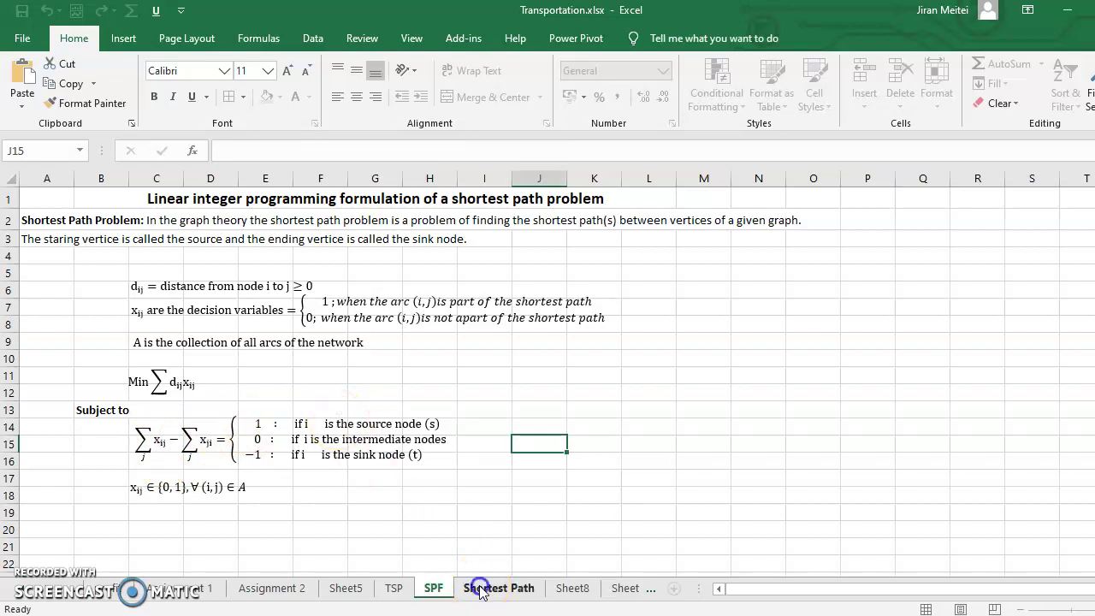
{"action": "double_click", "coordinate": [510, 392]}
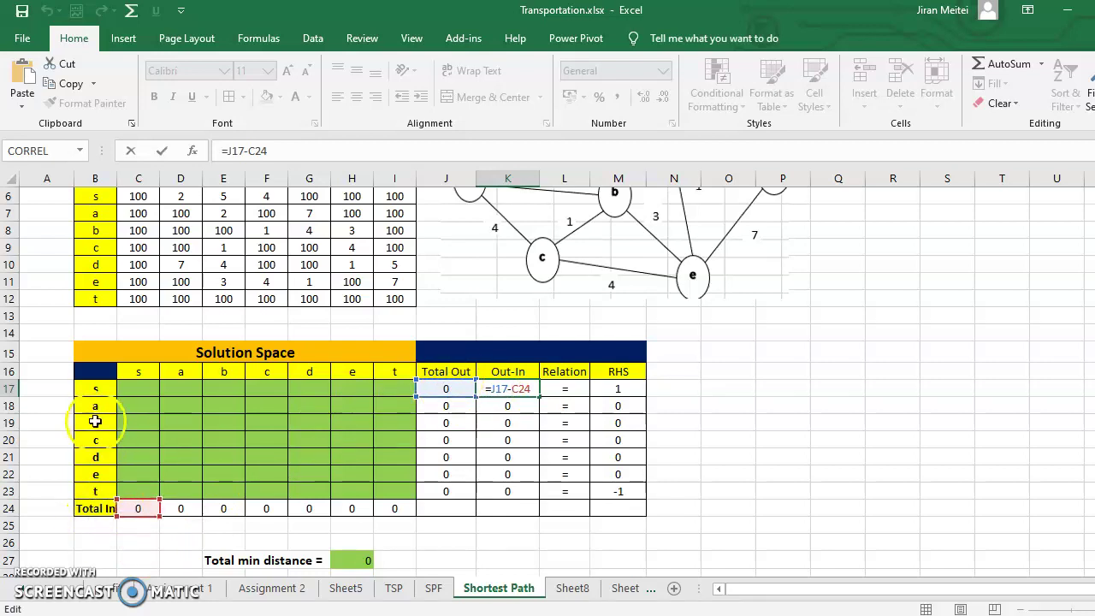
{"action": "key", "text": "Return"}
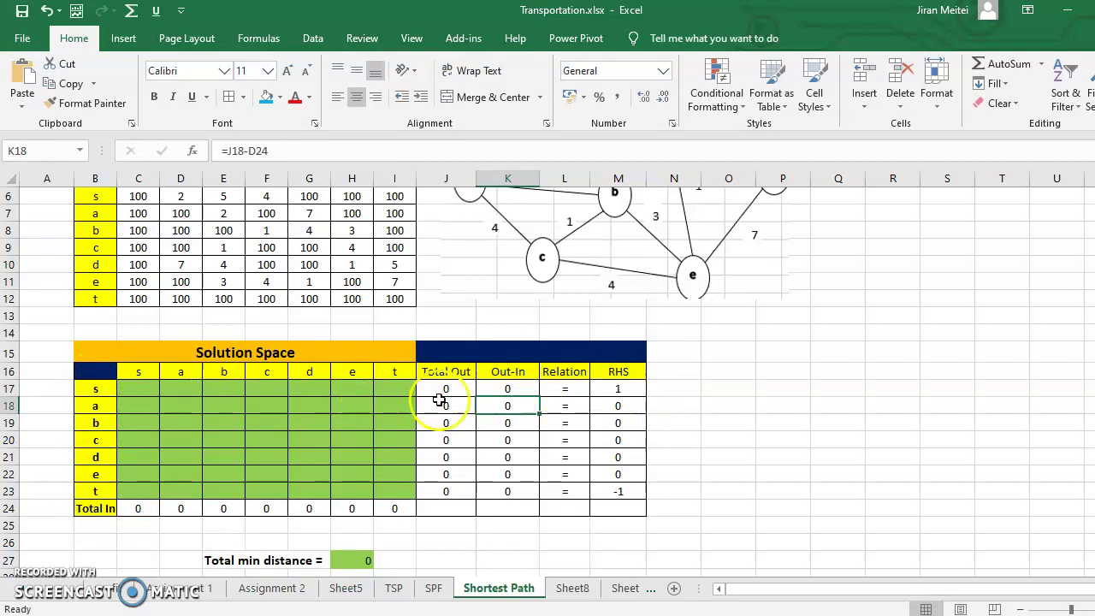
Inspect the Out-In formula for node a in K18 and compare it with the flow constraint on the SPF sheet.
{"action": "double_click", "coordinate": [510, 405]}
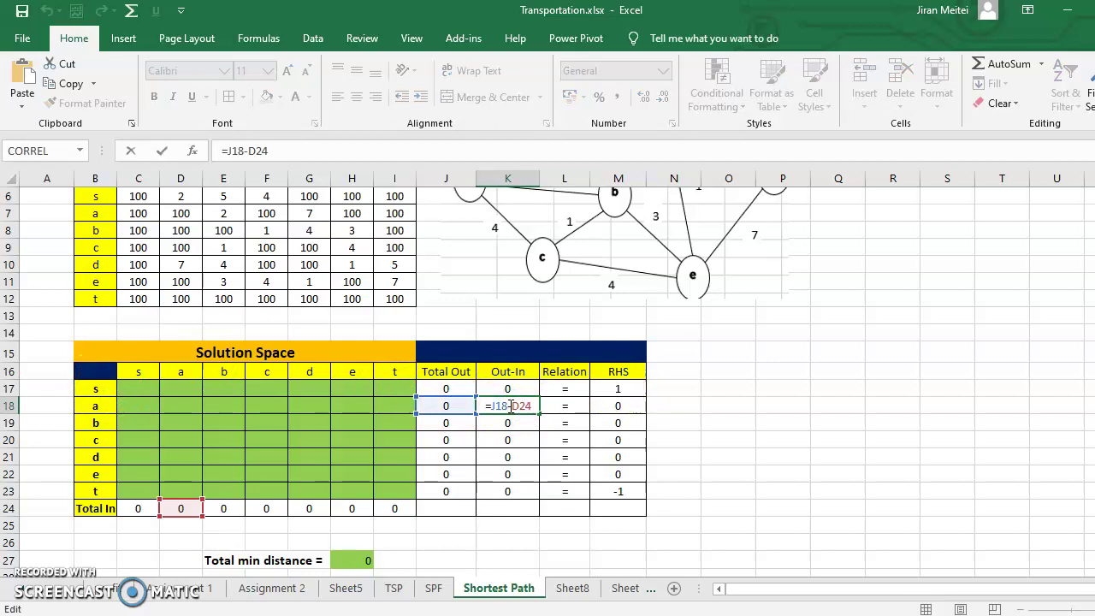
{"action": "key", "text": "Return"}
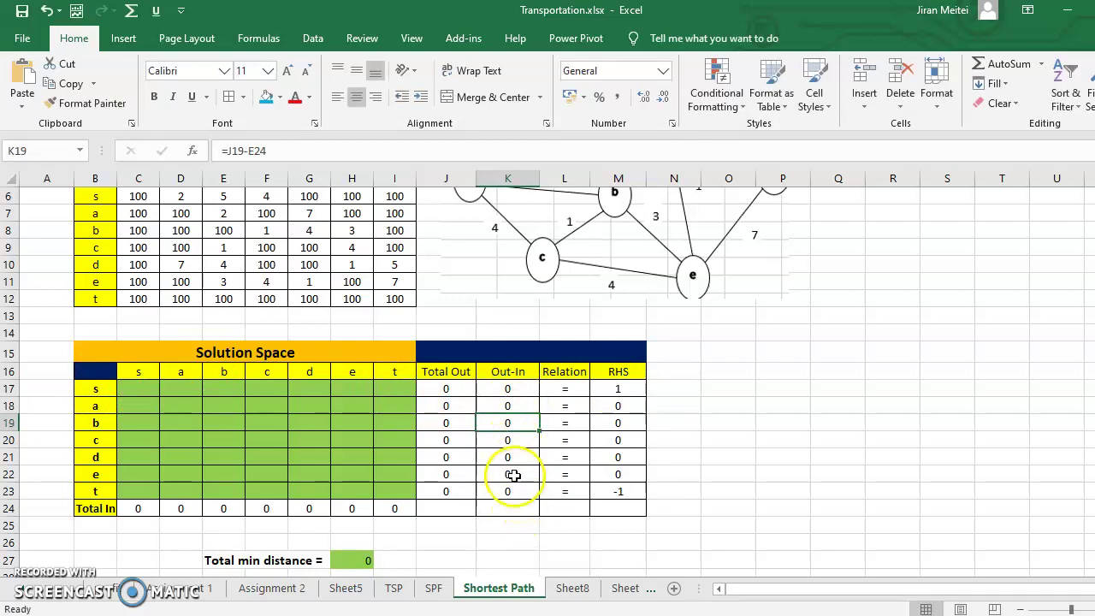
{"action": "left_click", "coordinate": [434, 588]}
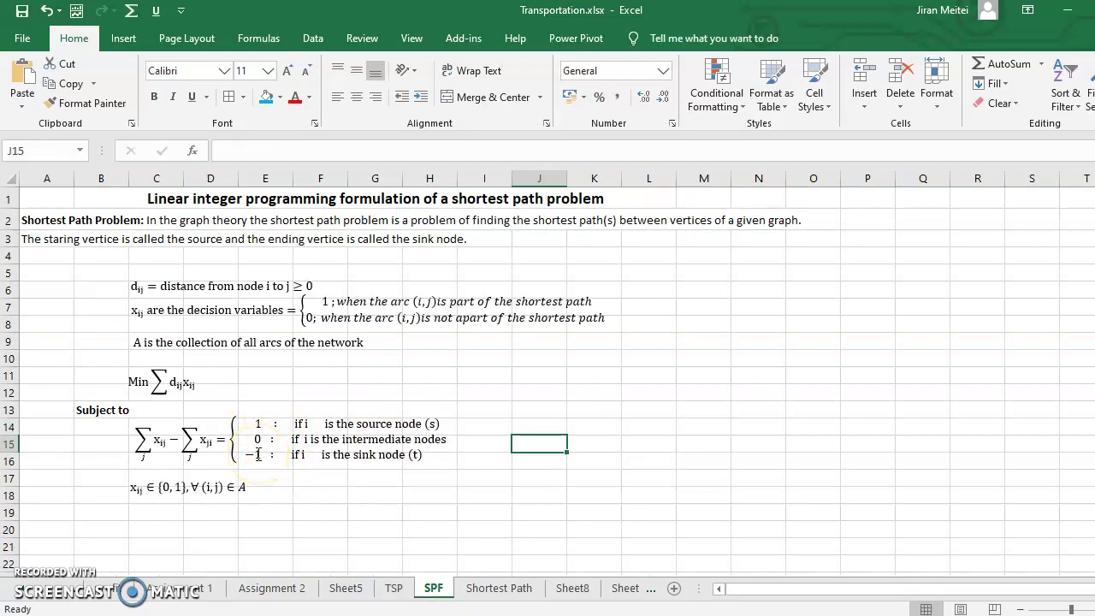
{"action": "left_click", "coordinate": [487, 588]}
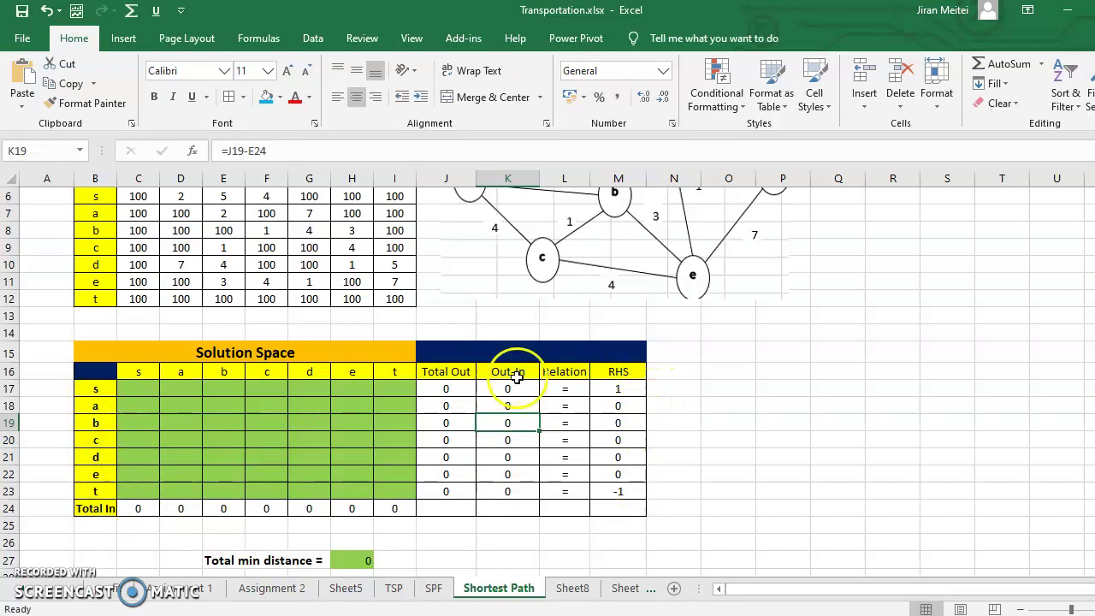
{"action": "double_click", "coordinate": [510, 403]}
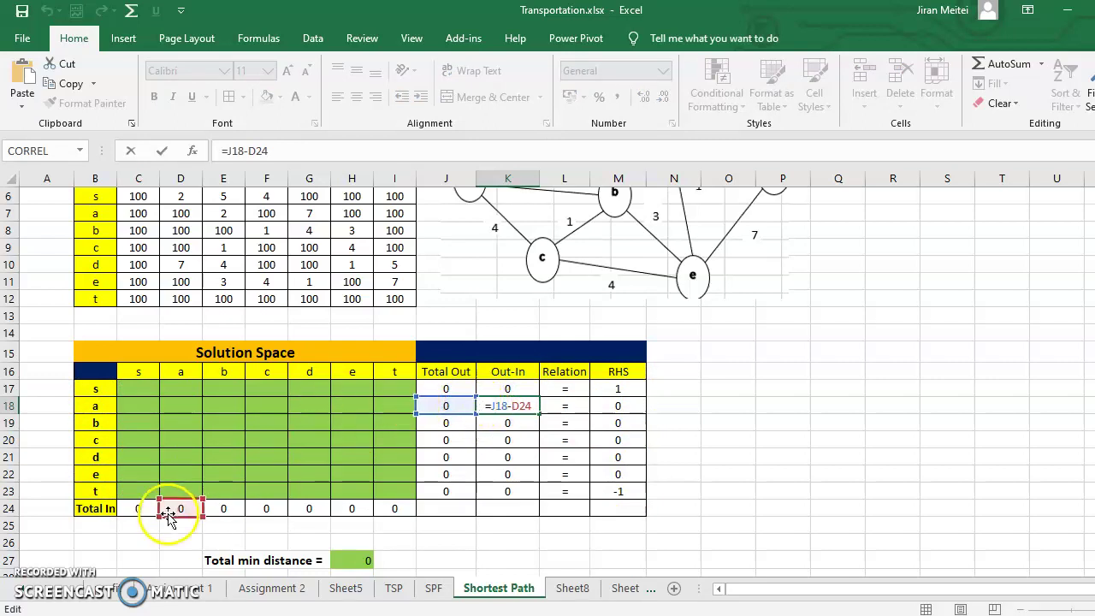
{"action": "left_click", "coordinate": [605, 406]}
{"action": "key", "text": "Return"}
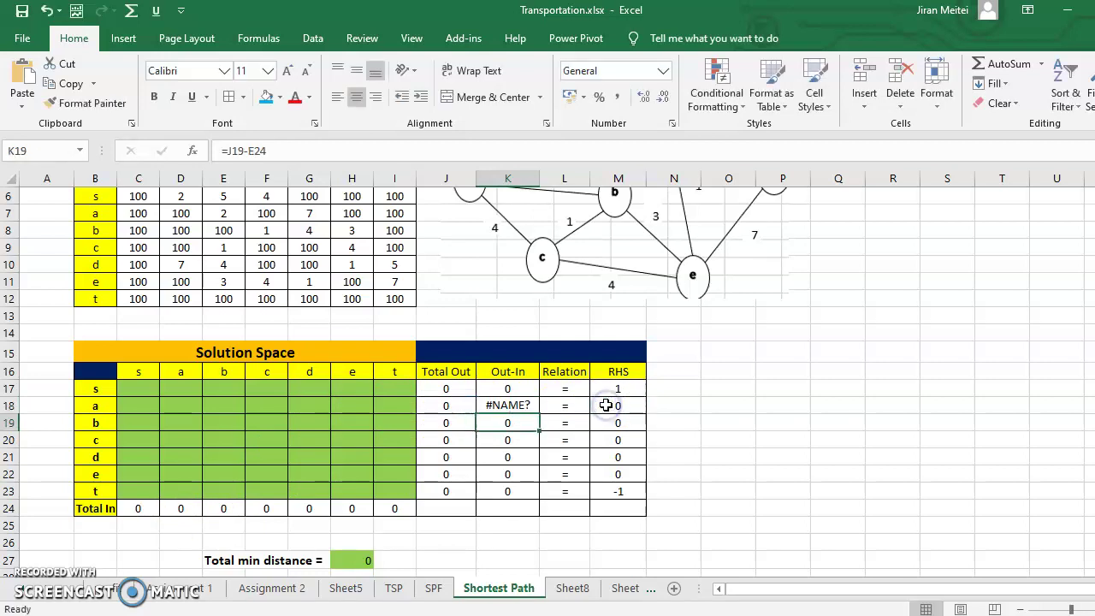
{"action": "key", "text": "ctrl+z"}
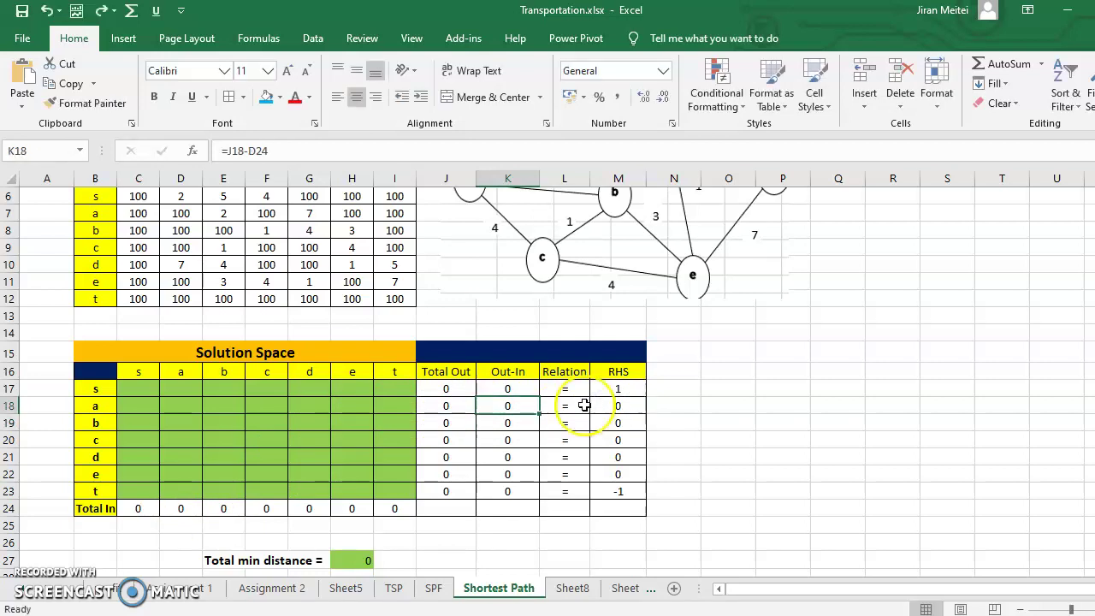
Inspect the Out-In formulas for nodes a and t in K18 and K23 and review the constraint's right-hand sides on the SPF sheet.
{"action": "double_click", "coordinate": [508, 405]}
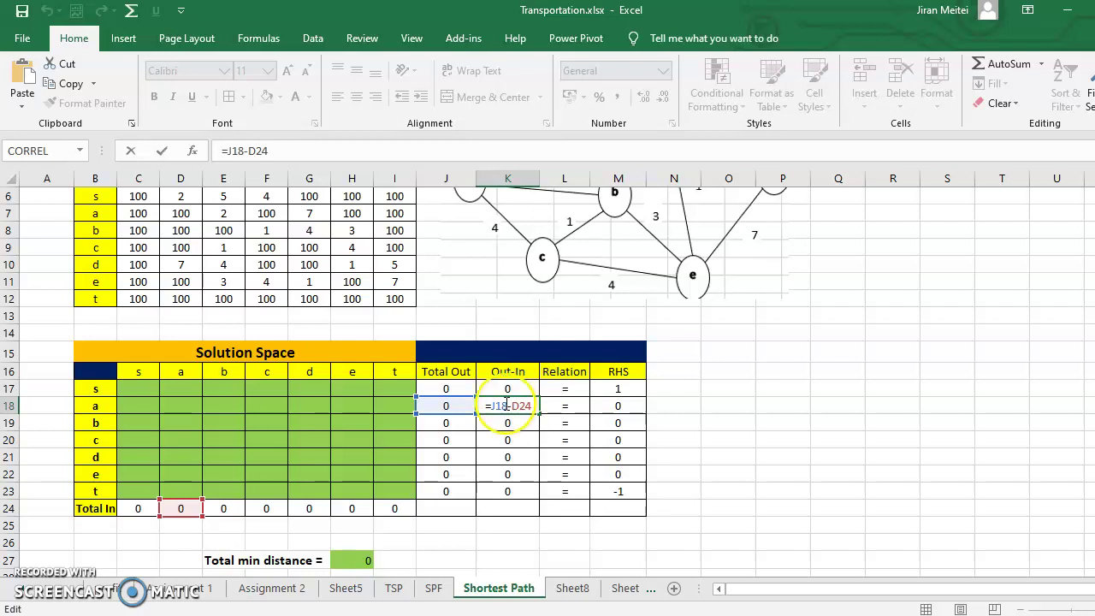
{"action": "key", "text": "Return"}
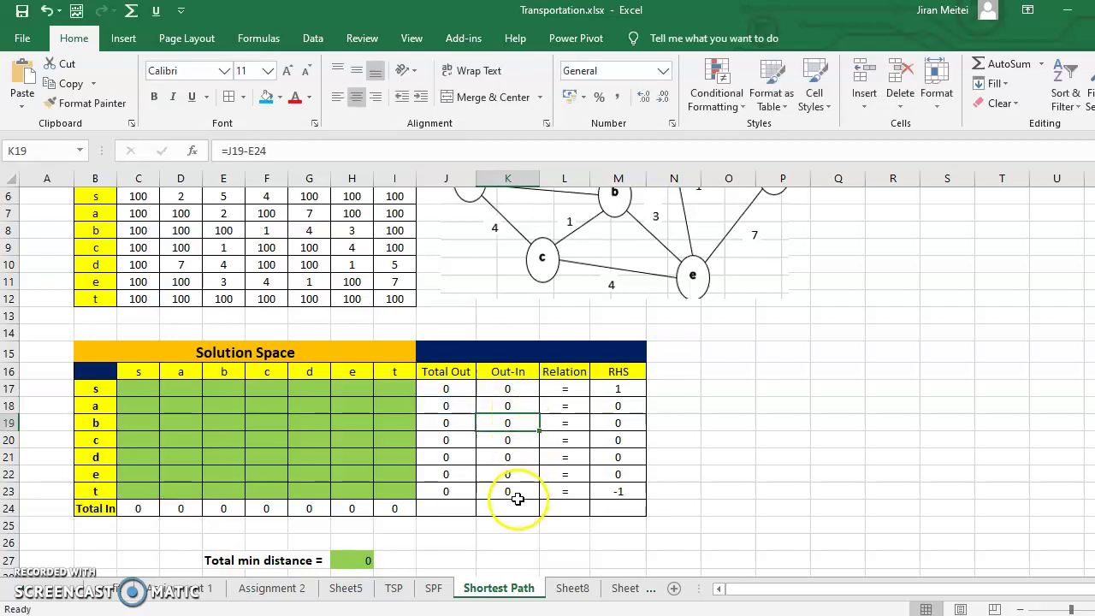
{"action": "double_click", "coordinate": [516, 493]}
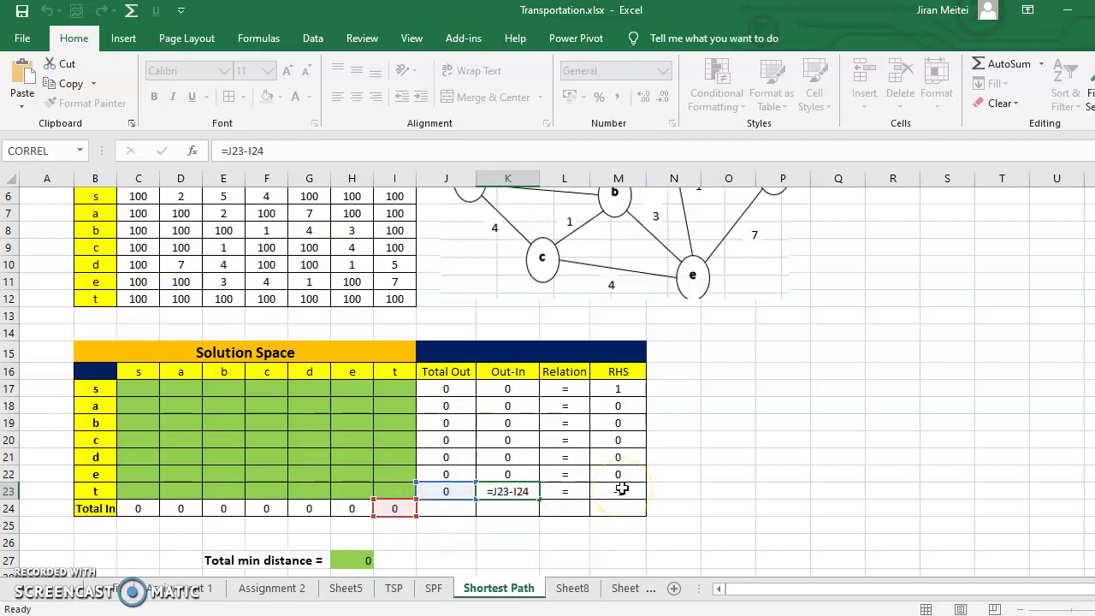
{"action": "key", "text": "Return"}
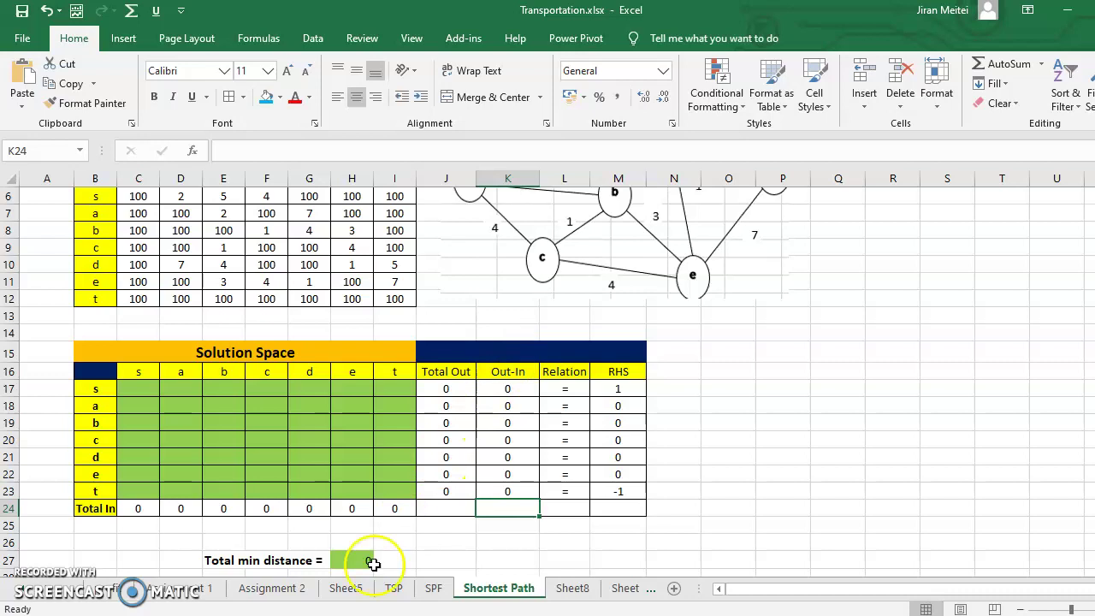
{"action": "left_click", "coordinate": [434, 587]}
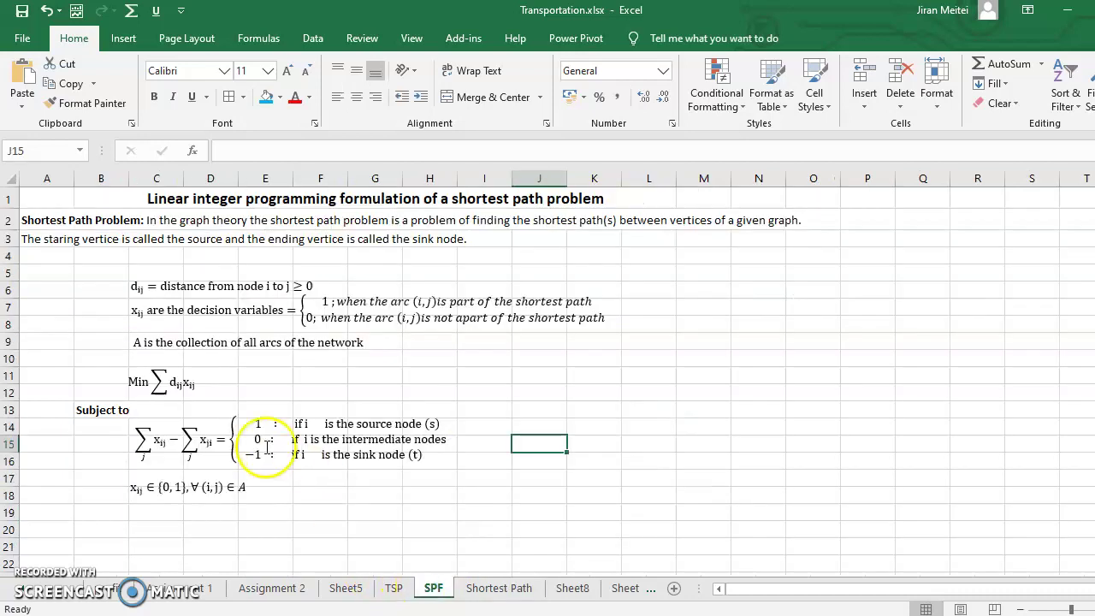
{"action": "left_click", "coordinate": [486, 583]}
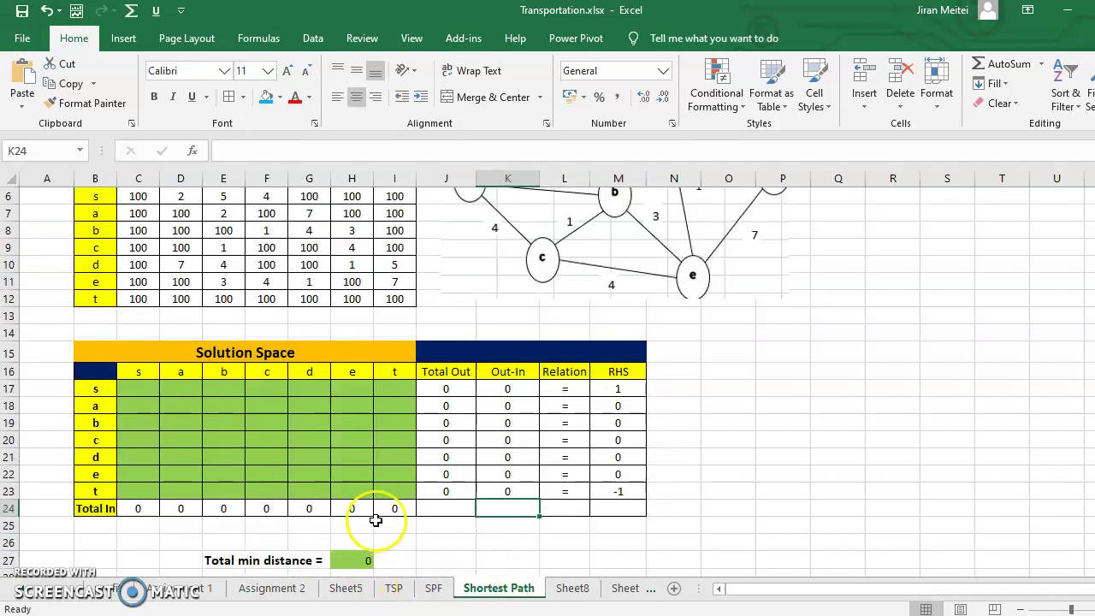
Review the objective function on the SPF sheet and inspect the matching total min distance formula in H27.
{"action": "left_click", "coordinate": [434, 588]}
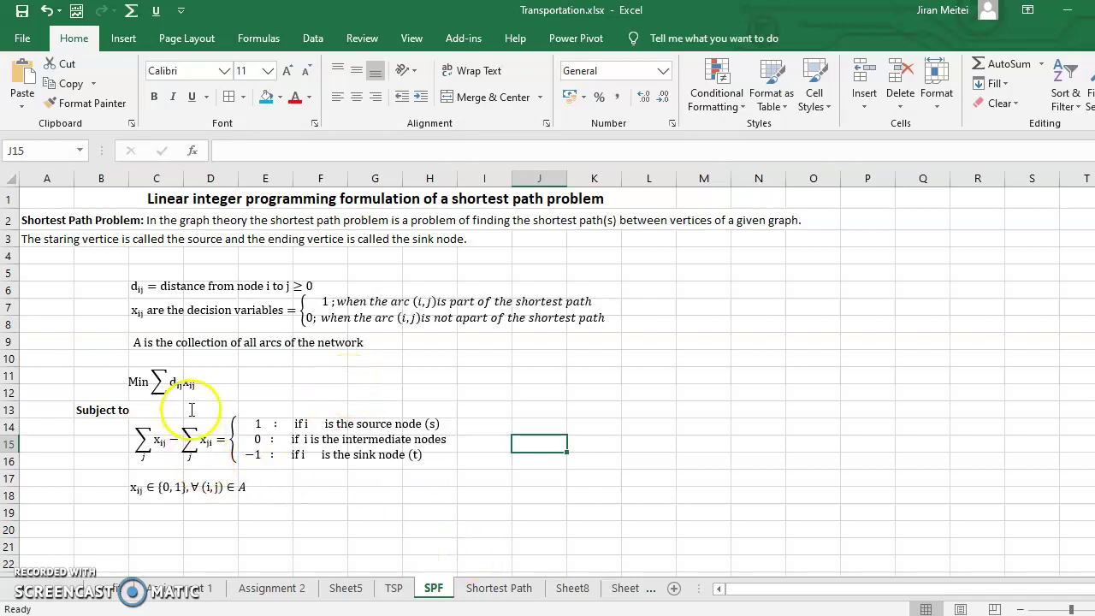
{"action": "left_click", "coordinate": [488, 588]}
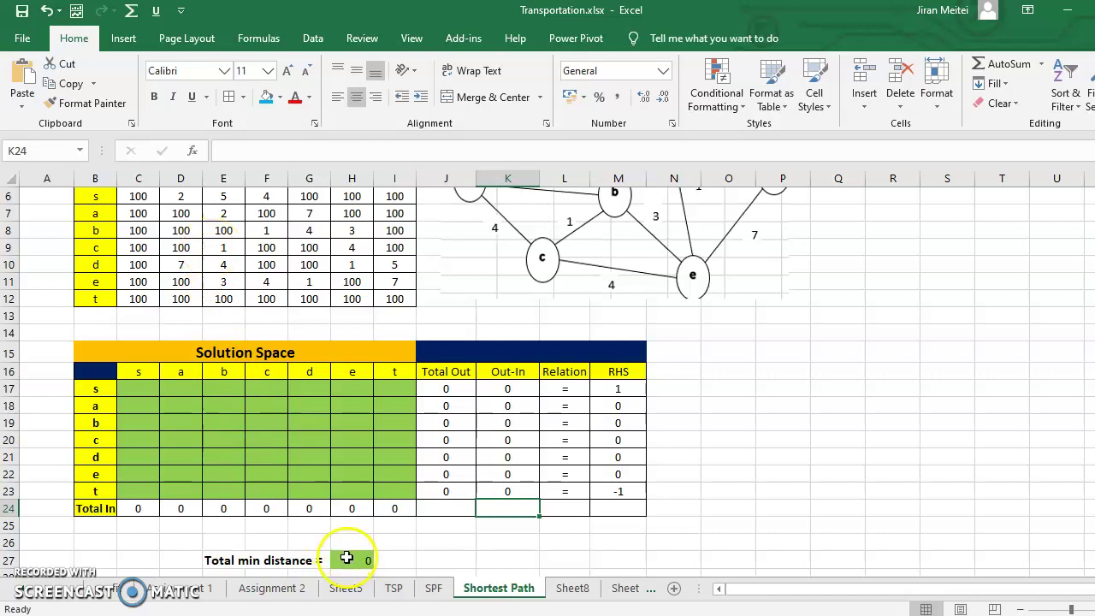
{"action": "double_click", "coordinate": [350, 559]}
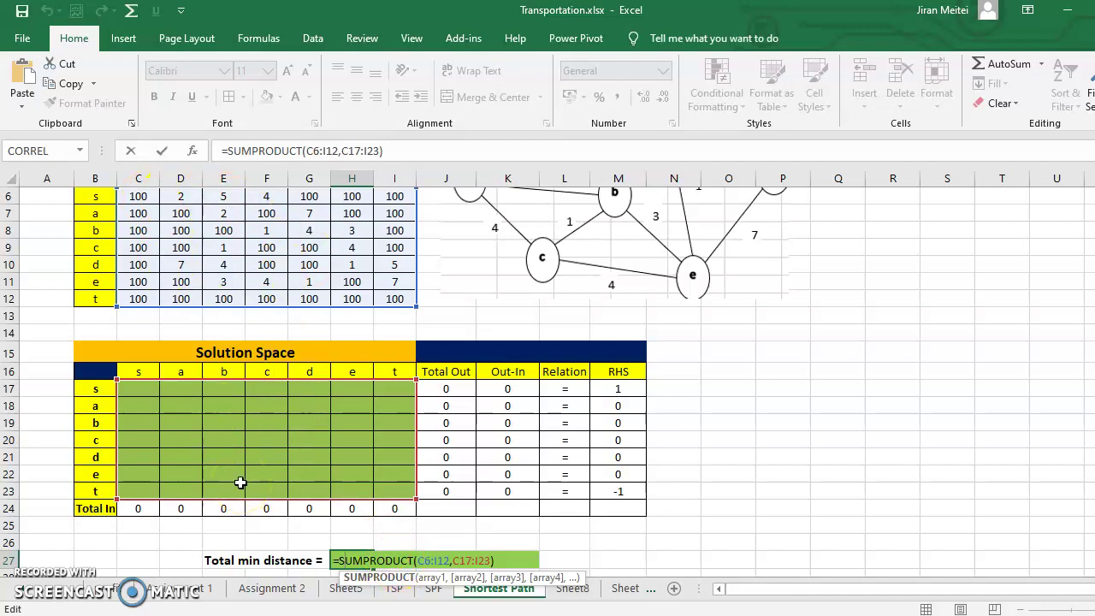
{"action": "key", "text": "Return"}
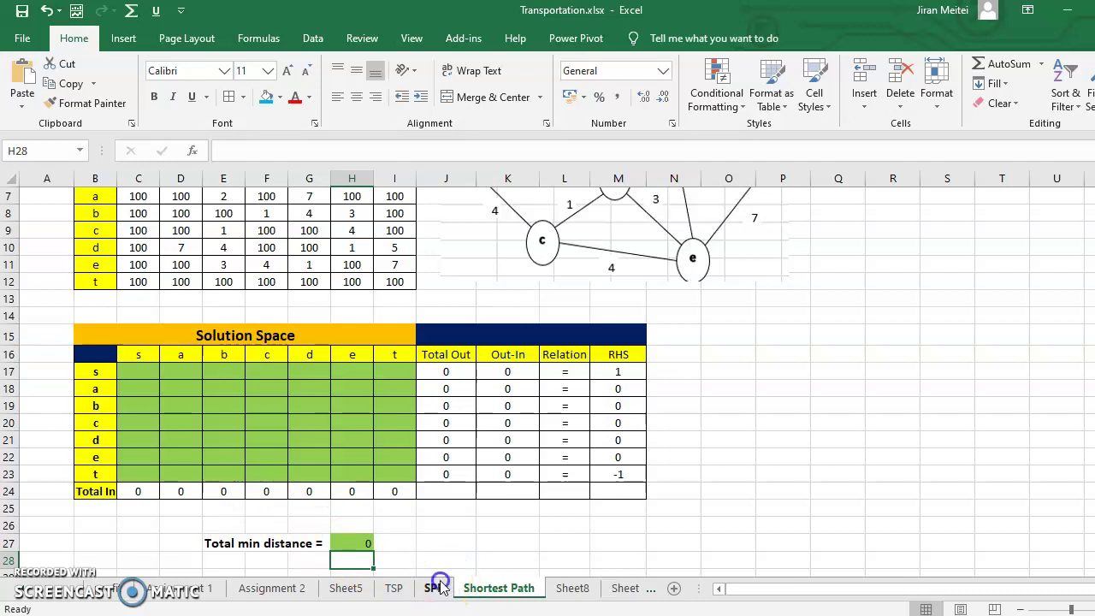
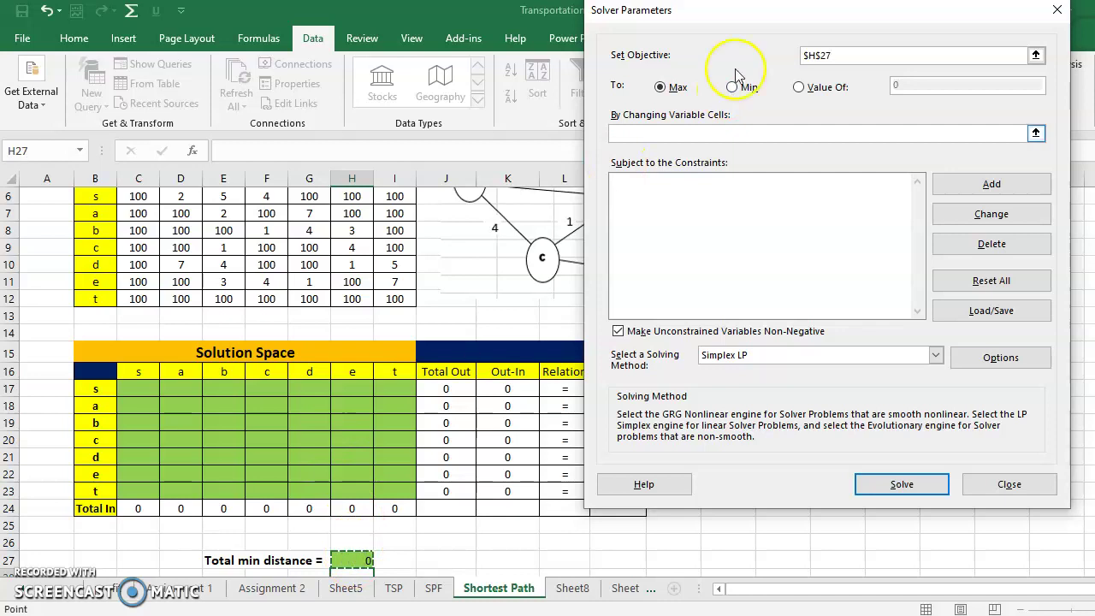
Configure Solver to minimize the objective H27 by changing the Solution Space cells C17:I23.
{"action": "left_click", "coordinate": [732, 87]}
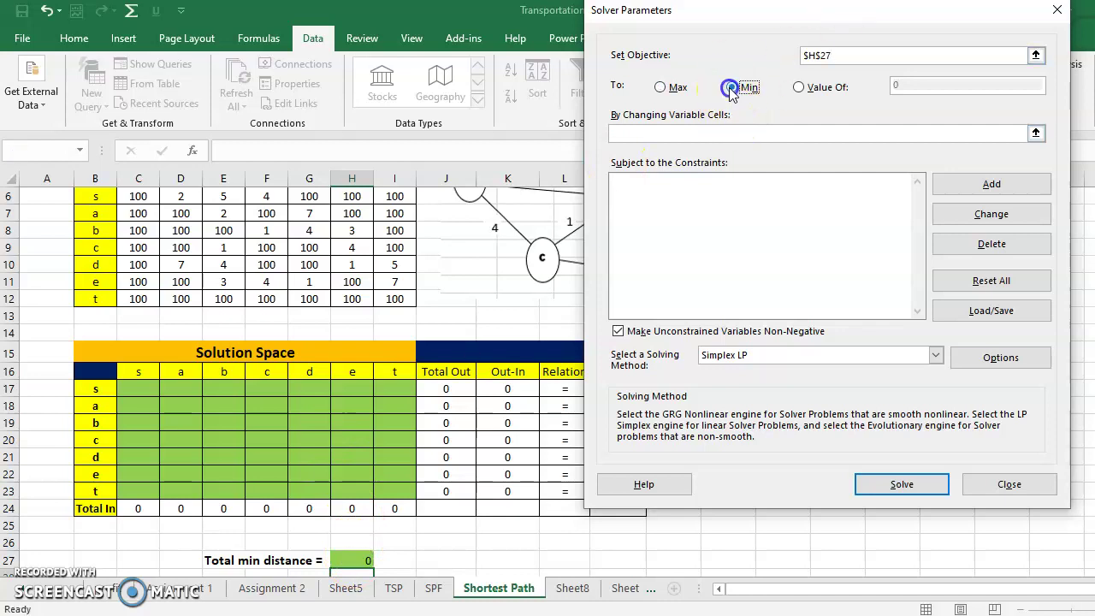
{"action": "left_click", "coordinate": [717, 130]}
{"action": "left_click_drag", "start_coordinate": [147, 387], "coordinate": [399, 491]}
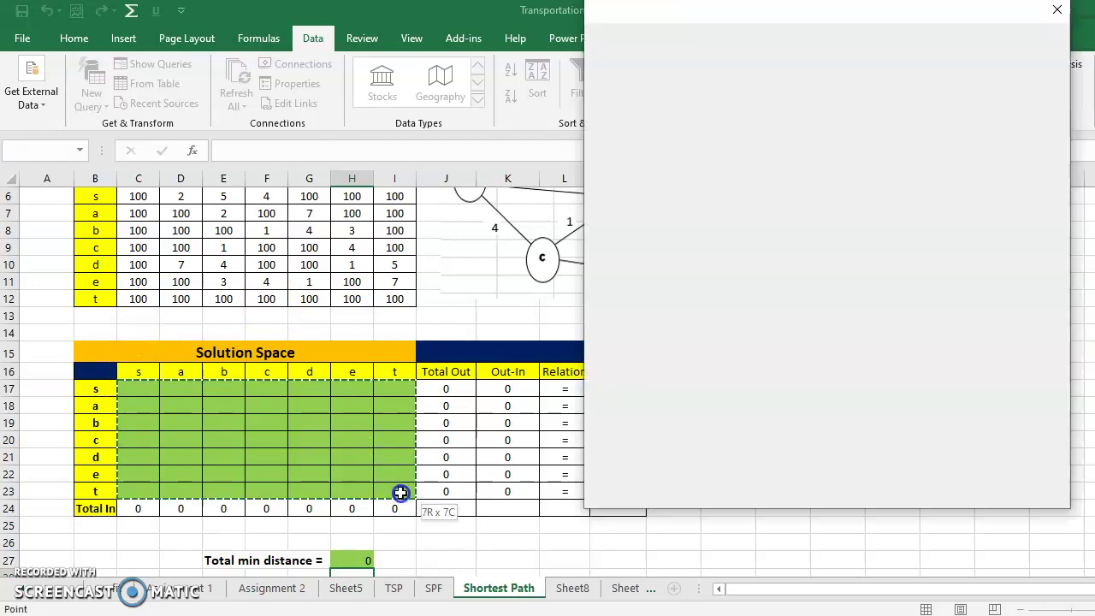
Add a Solver constraint that sets the Out-In cells K17:K23 equal to the RHS cells M17:M23.
{"action": "left_click", "coordinate": [943, 183]}
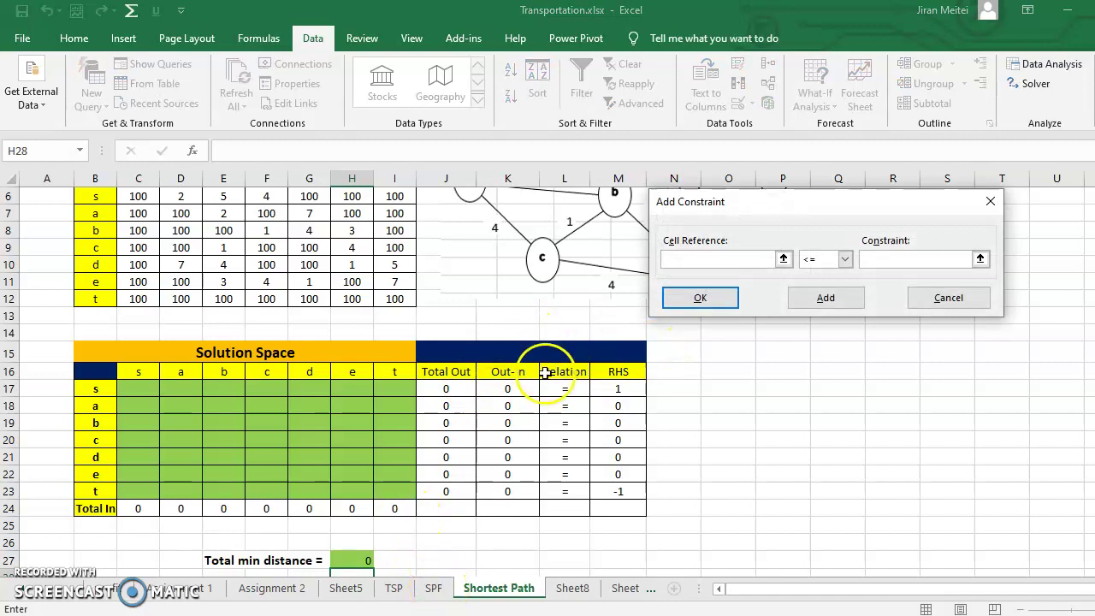
{"action": "left_click_drag", "start_coordinate": [503, 388], "coordinate": [505, 492]}
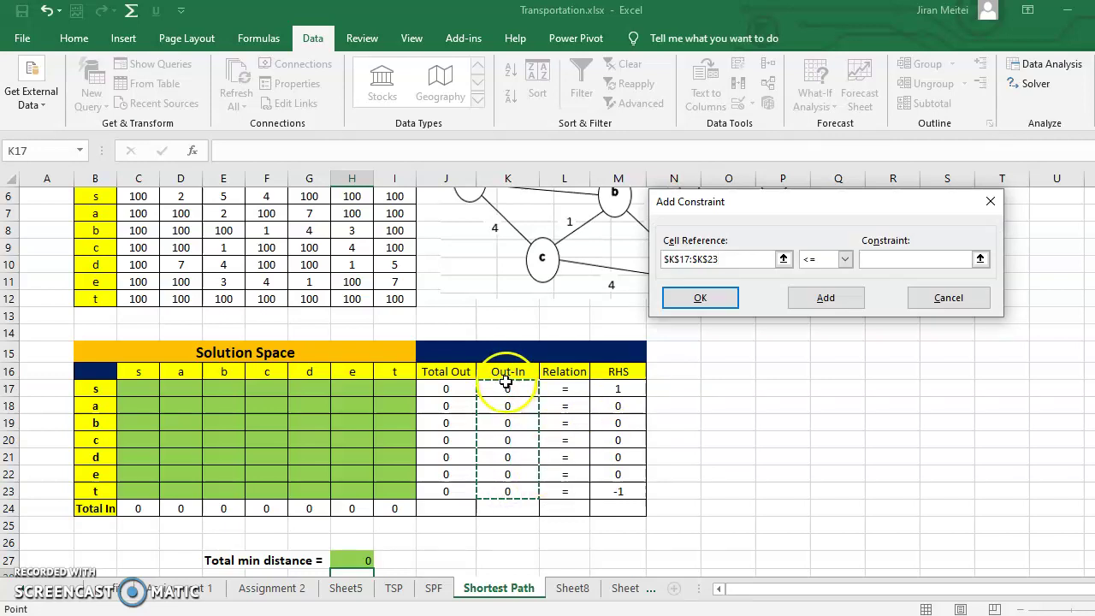
{"action": "left_click", "coordinate": [845, 258]}
{"action": "left_click", "coordinate": [823, 286]}
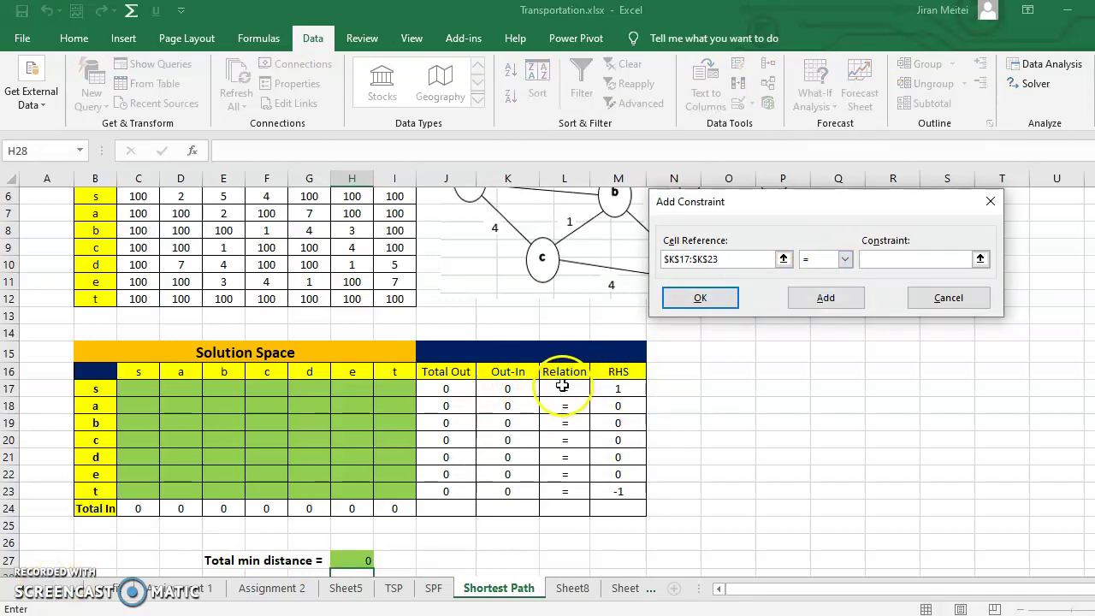
{"action": "left_click", "coordinate": [898, 259]}
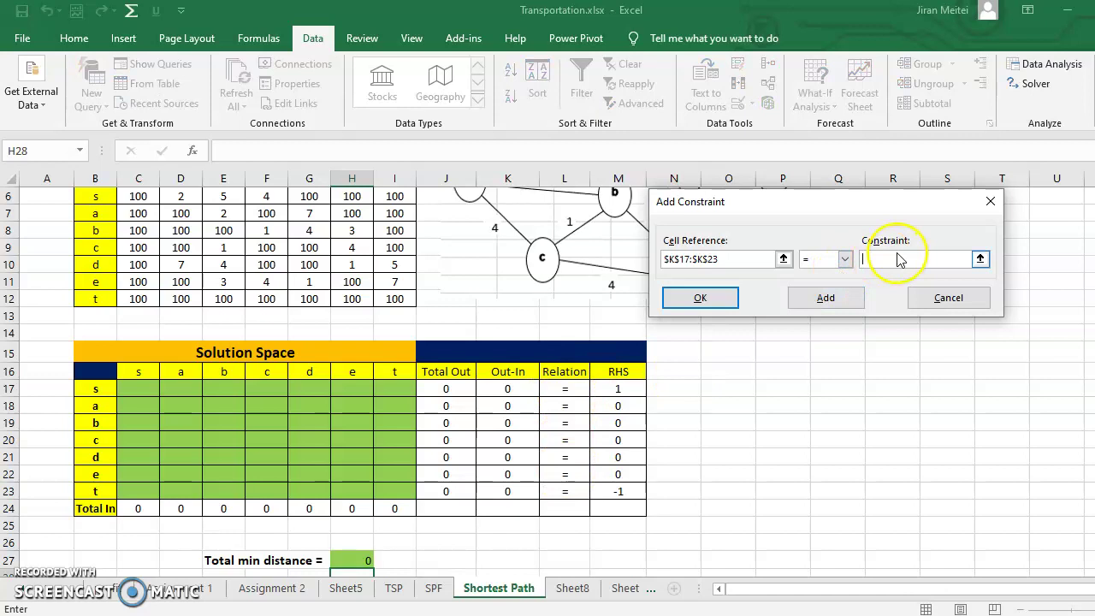
{"action": "left_click_drag", "start_coordinate": [618, 387], "coordinate": [613, 488]}
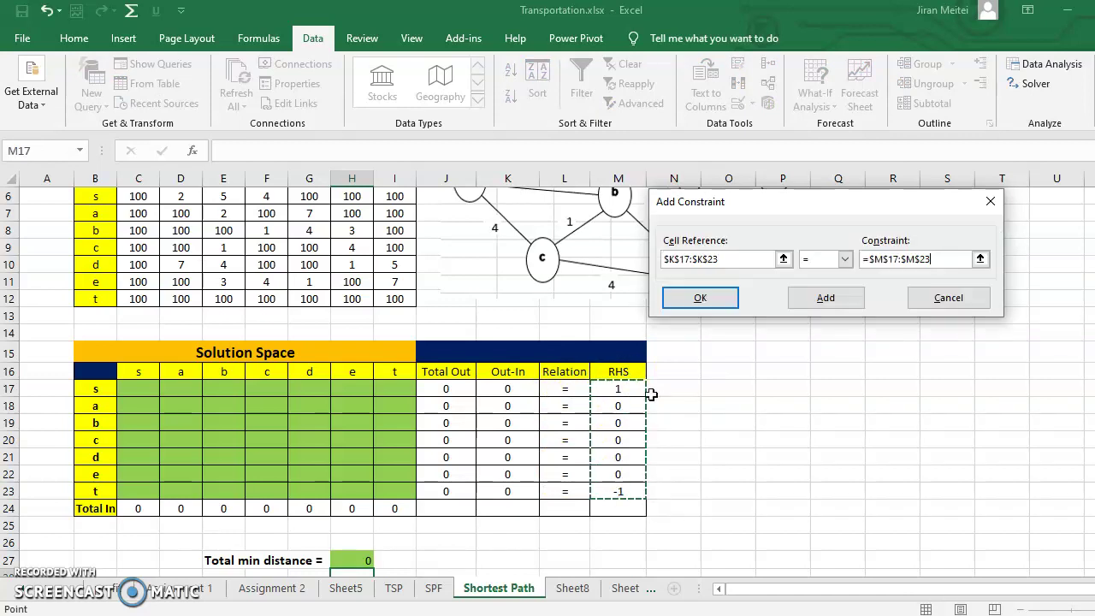
{"action": "left_click", "coordinate": [811, 304]}
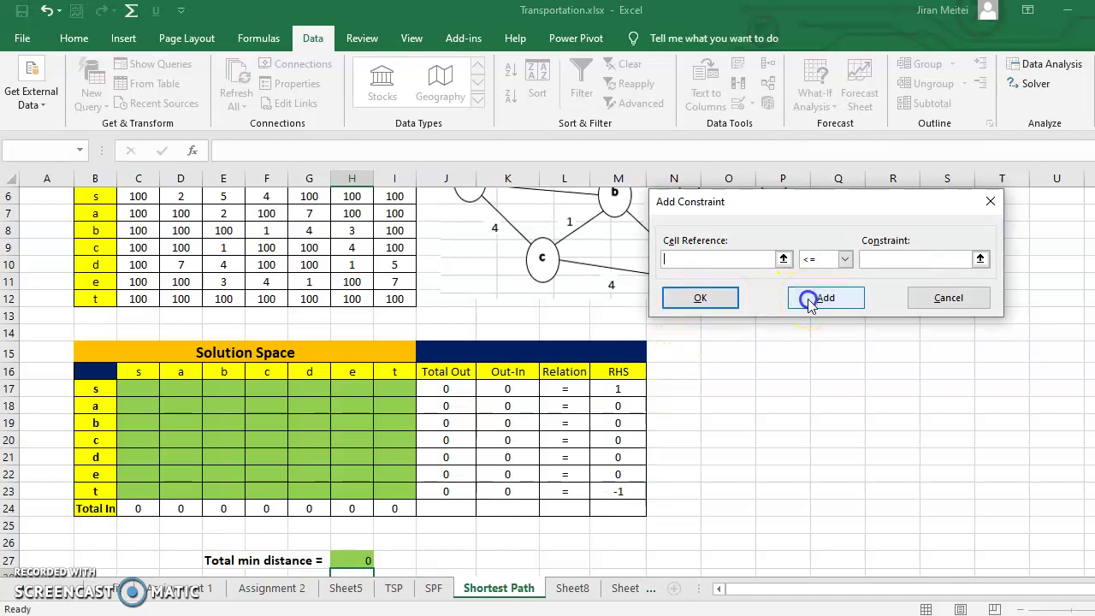
Add a Solver constraint that restricts the Solution Space cells C17:I23 to binary values.
{"action": "left_click_drag", "start_coordinate": [137, 389], "coordinate": [396, 493]}
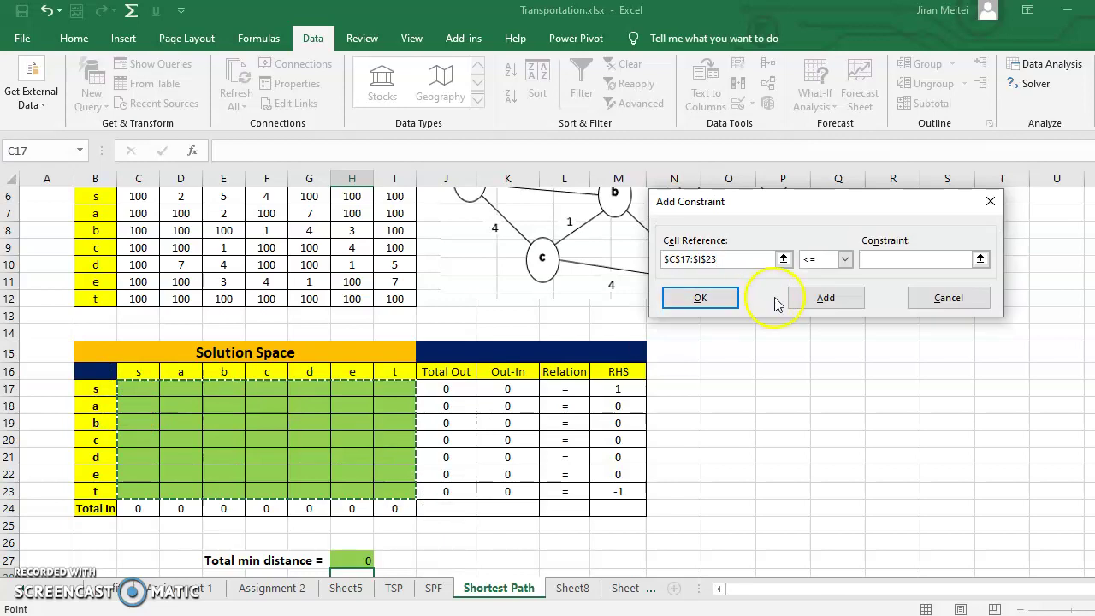
{"action": "left_click", "coordinate": [844, 258]}
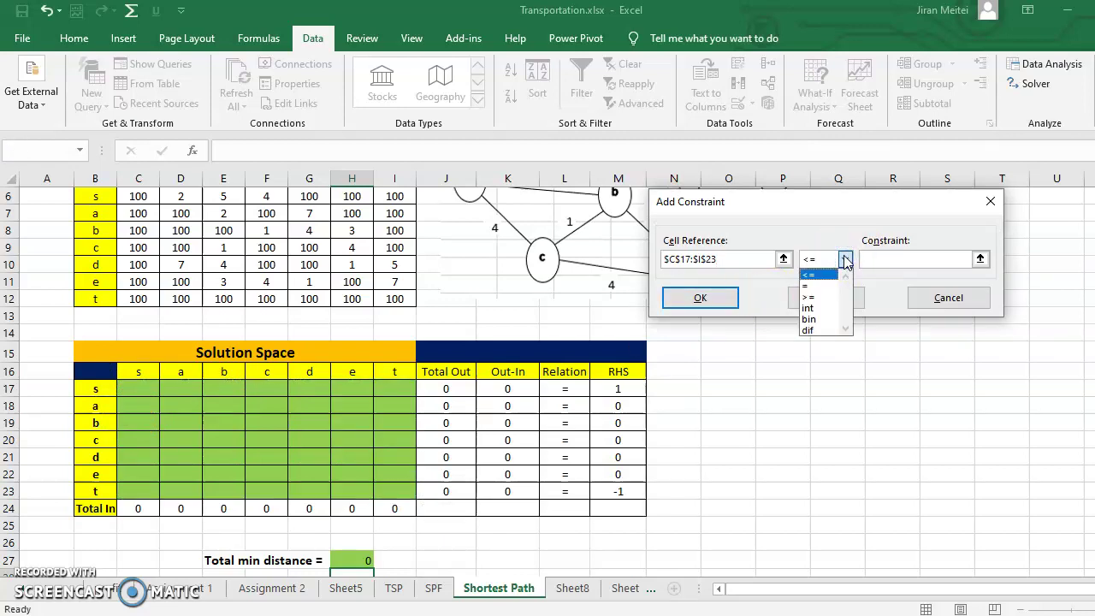
{"action": "left_click", "coordinate": [827, 321]}
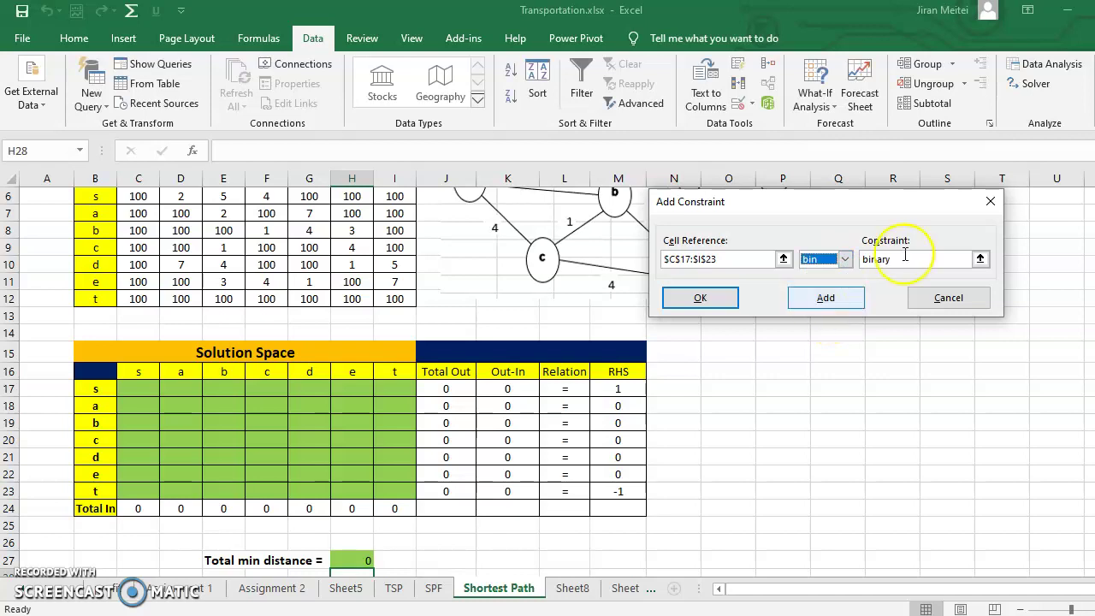
{"action": "left_click", "coordinate": [702, 297]}
{"action": "left_click", "coordinate": [705, 298]}
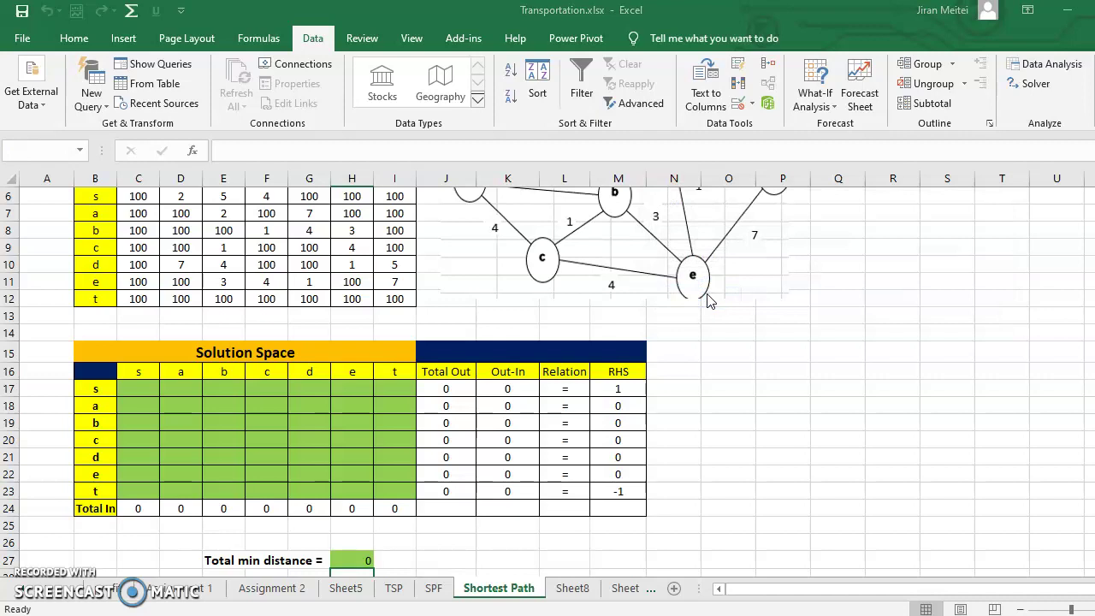
Return to the Solver parameters, solve the model with Simplex LP and keep the Solver solution.
{"action": "left_click", "coordinate": [622, 455]}
{"action": "left_click", "coordinate": [510, 474]}
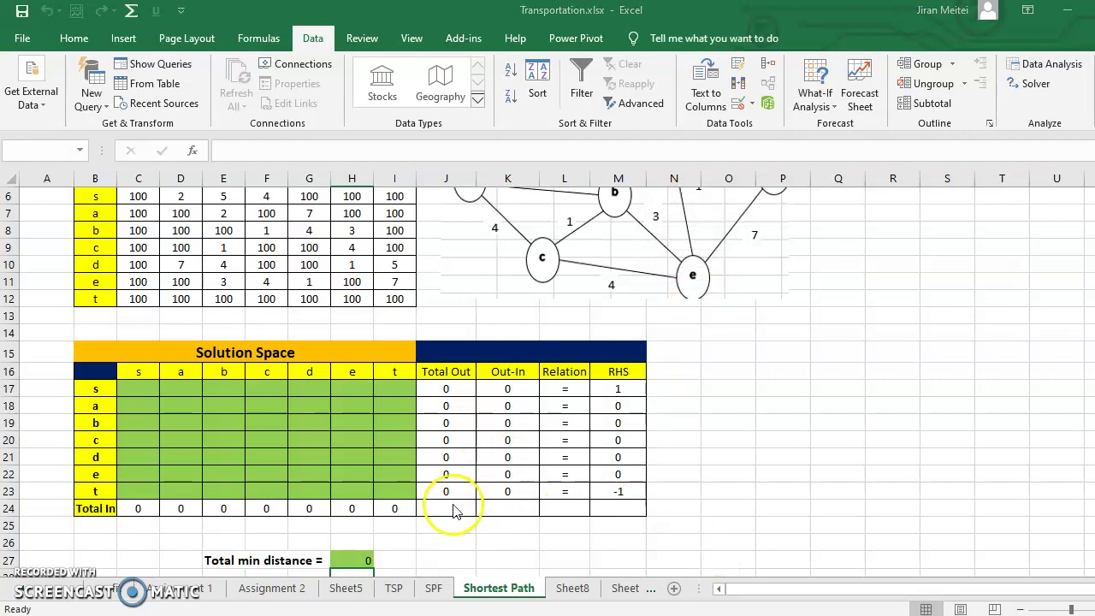
{"action": "left_click", "coordinate": [765, 609]}
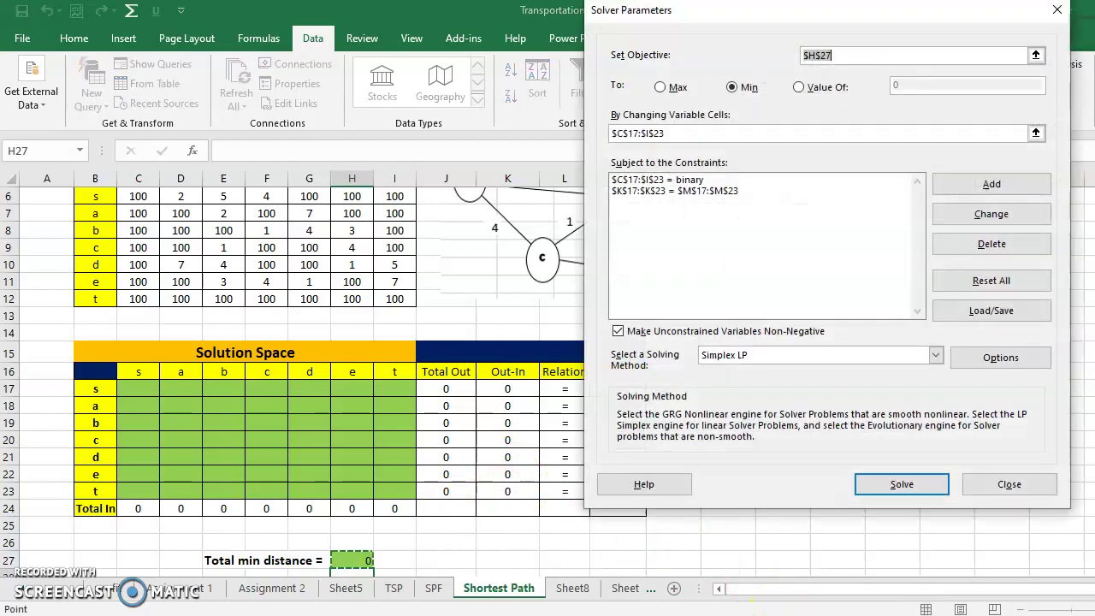
{"action": "left_click_drag", "start_coordinate": [741, 13], "coordinate": [633, 43]}
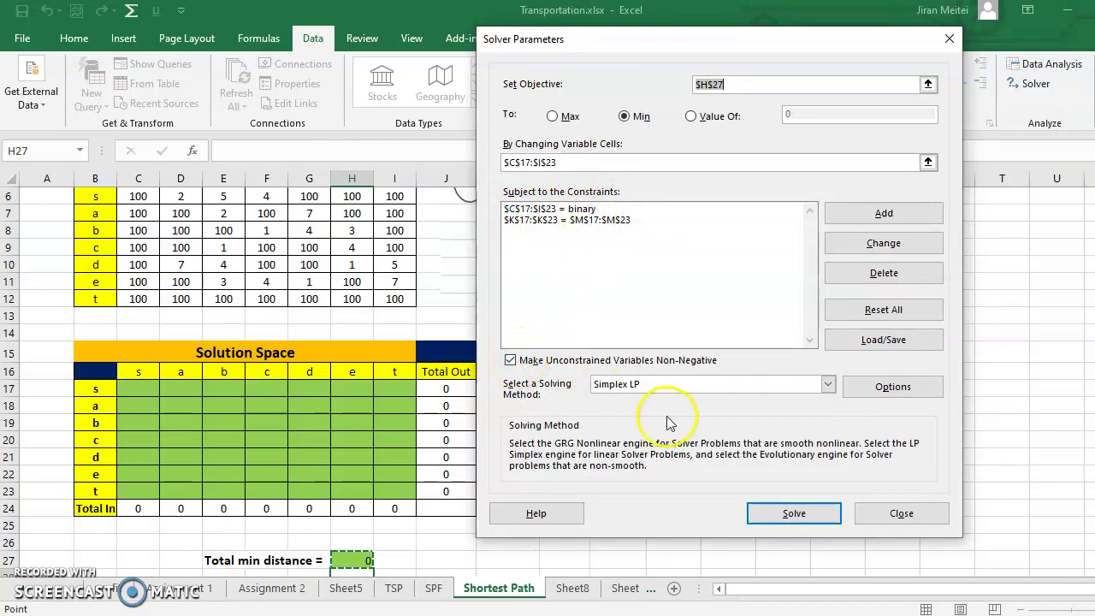
{"action": "left_click", "coordinate": [803, 511]}
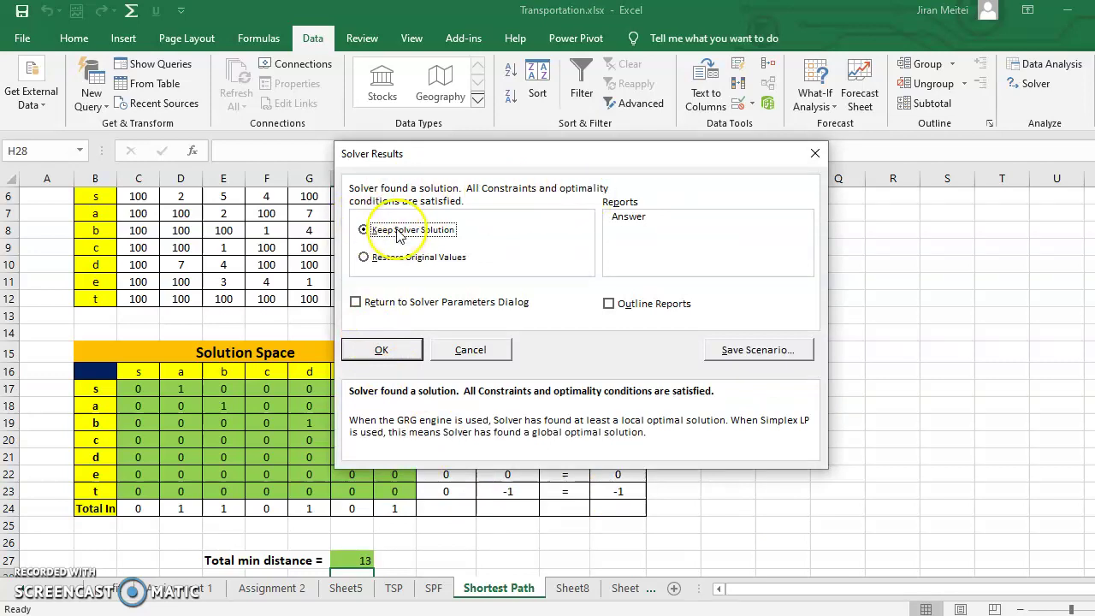
{"action": "left_click", "coordinate": [380, 351]}
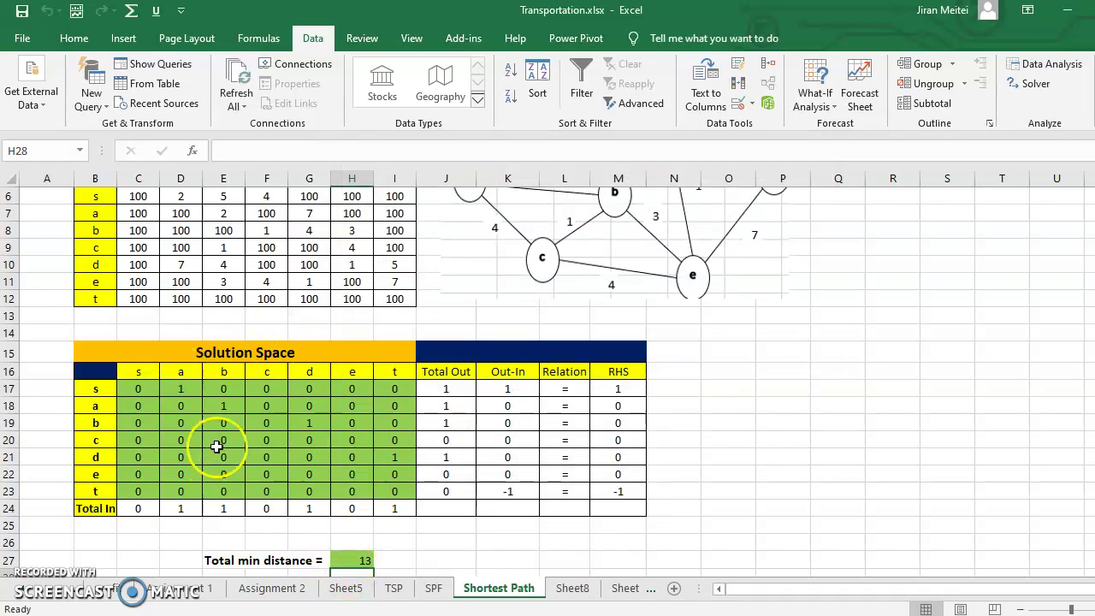
Enter the shortest path s-a-b-d-t in cell K26 below the constraint table.
{"action": "left_click", "coordinate": [492, 544]}
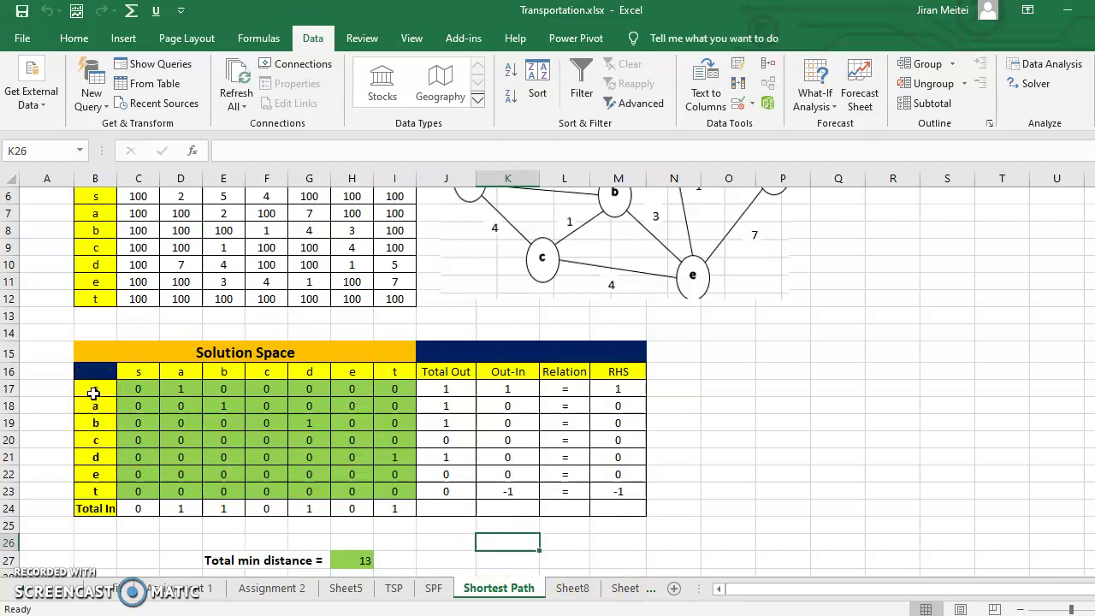
{"action": "type", "text": "s-a-b-d-t"}
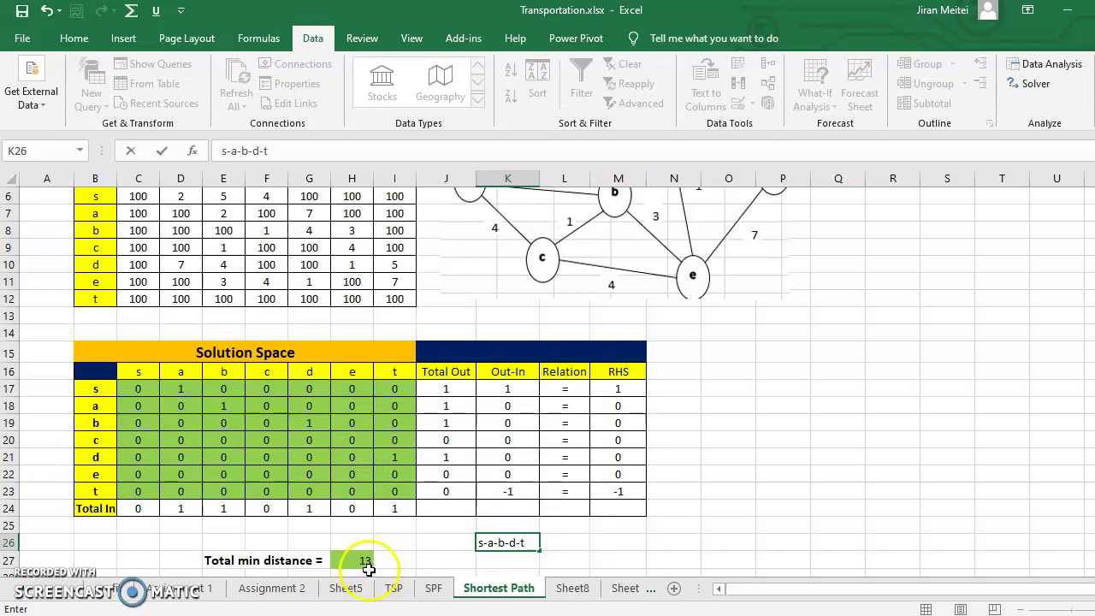
{"action": "scroll", "coordinate": [615, 527], "scroll_direction": "up", "scroll_amount": 1}
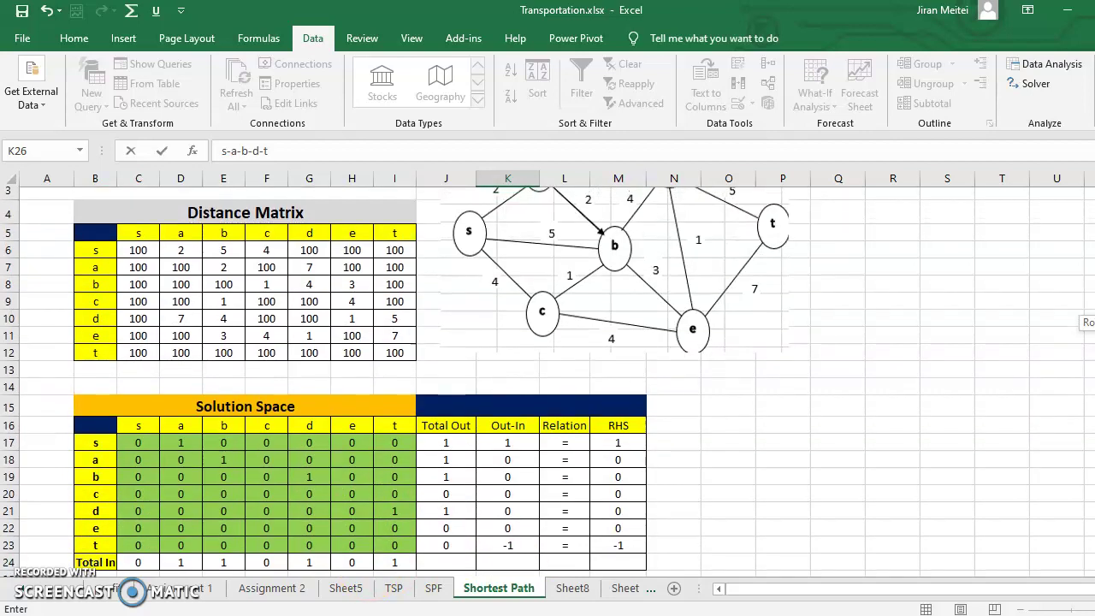
{"action": "scroll", "coordinate": [615, 526], "scroll_direction": "down", "scroll_amount": 1}
{"action": "key", "text": "Return"}
Copy the path text from K26 into cell Q11 beside the network diagram and compare it with the Solution Space.
{"action": "left_click", "coordinate": [511, 545]}
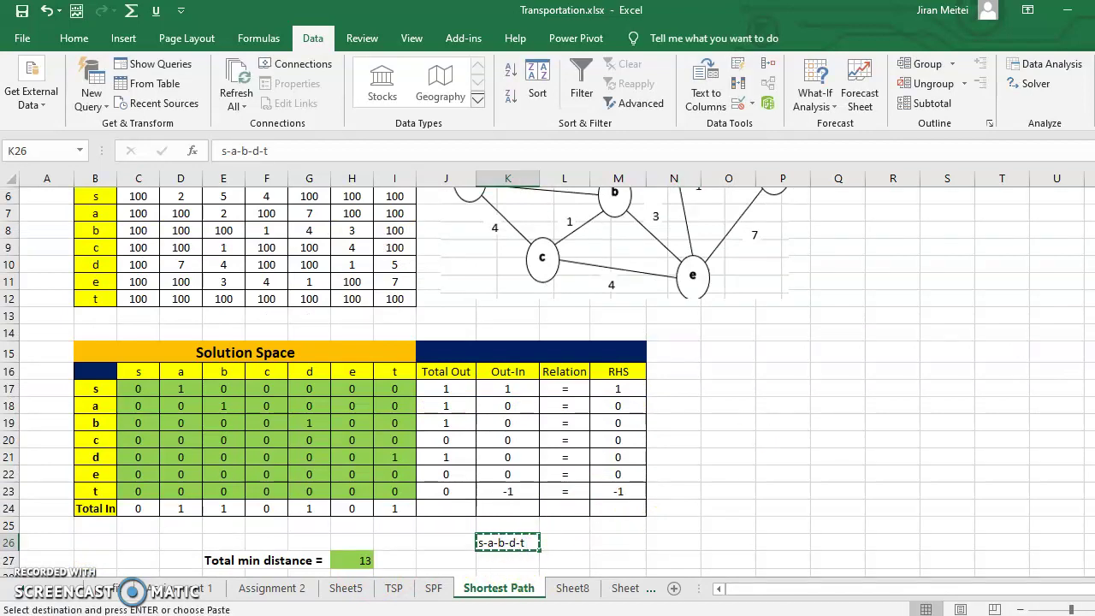
{"action": "scroll", "coordinate": [547, 382], "scroll_direction": "up", "scroll_amount": 2}
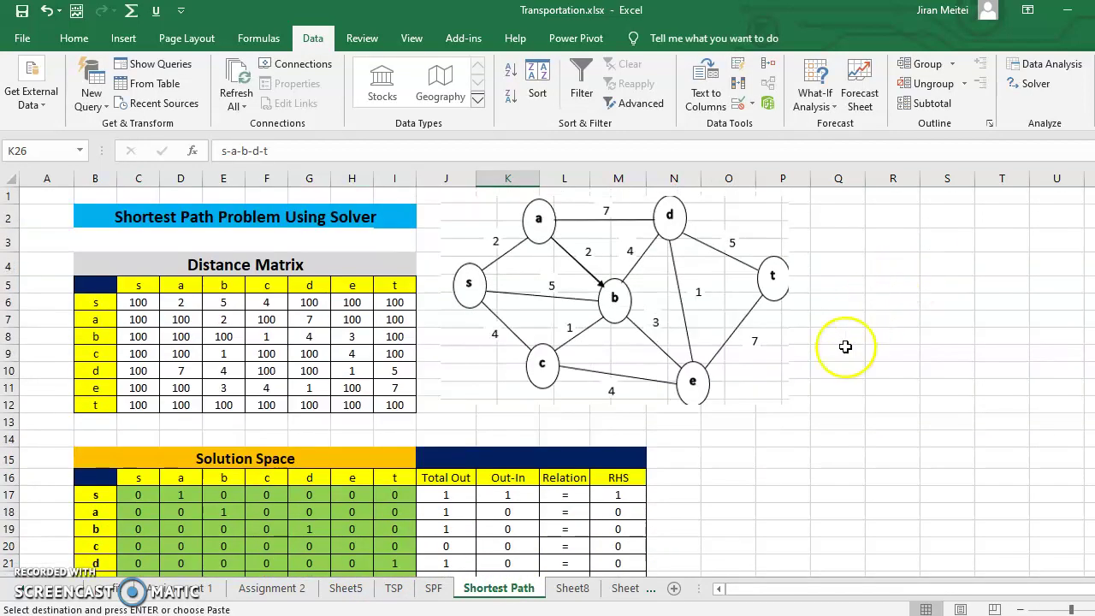
{"action": "left_click", "coordinate": [819, 391]}
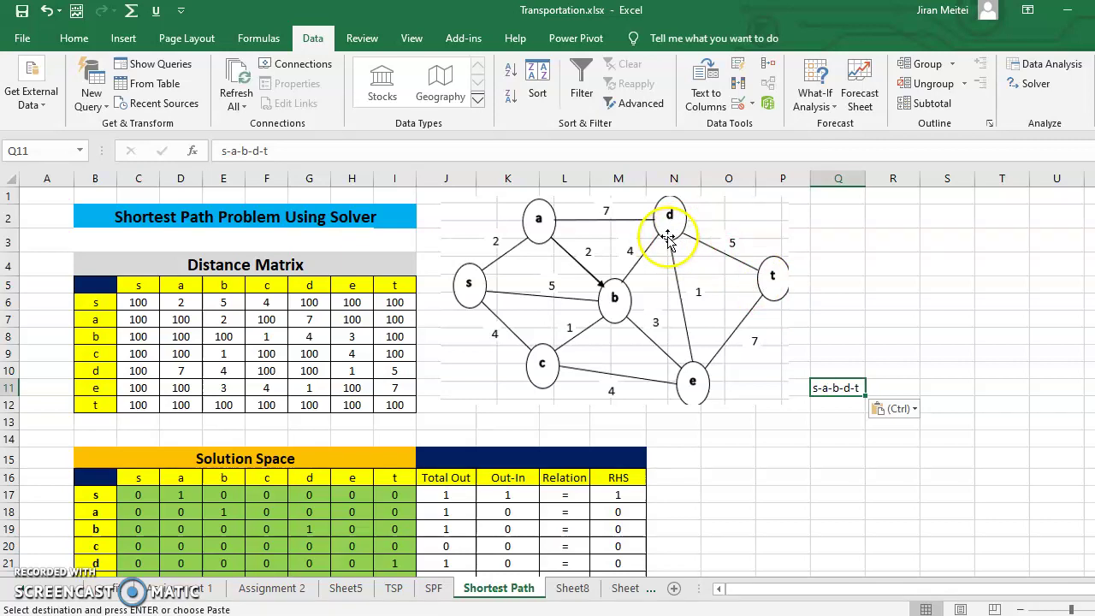
{"action": "scroll", "coordinate": [997, 407], "scroll_direction": "down", "scroll_amount": 2}
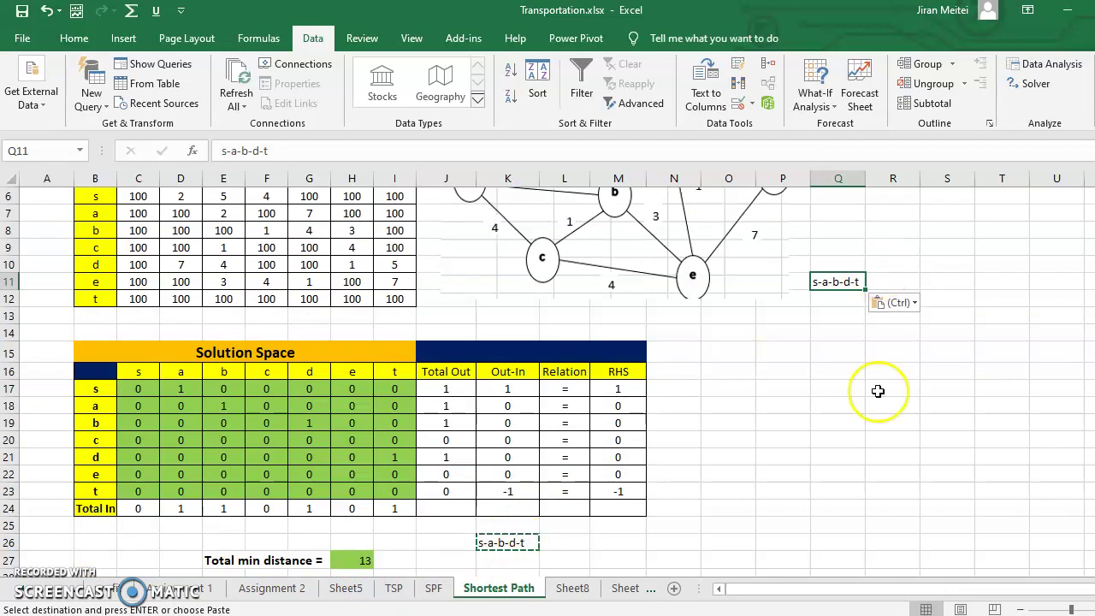
{"action": "scroll", "coordinate": [877, 391], "scroll_direction": "up", "scroll_amount": 2}
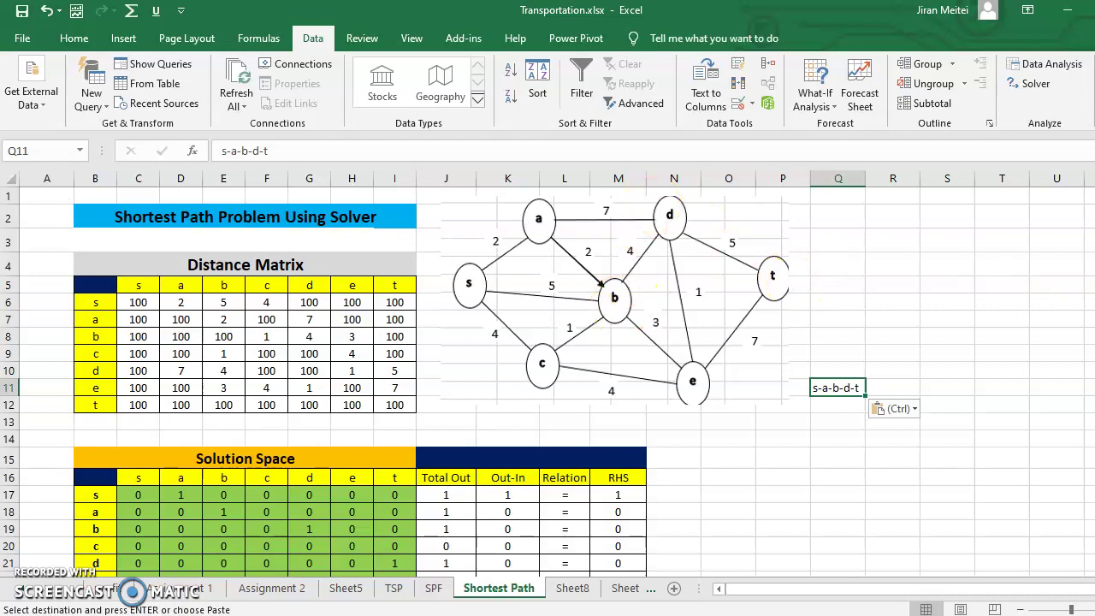
Clear the path text from cells Q11 and K26.
{"action": "scroll", "coordinate": [548, 385], "scroll_direction": "down", "scroll_amount": 2}
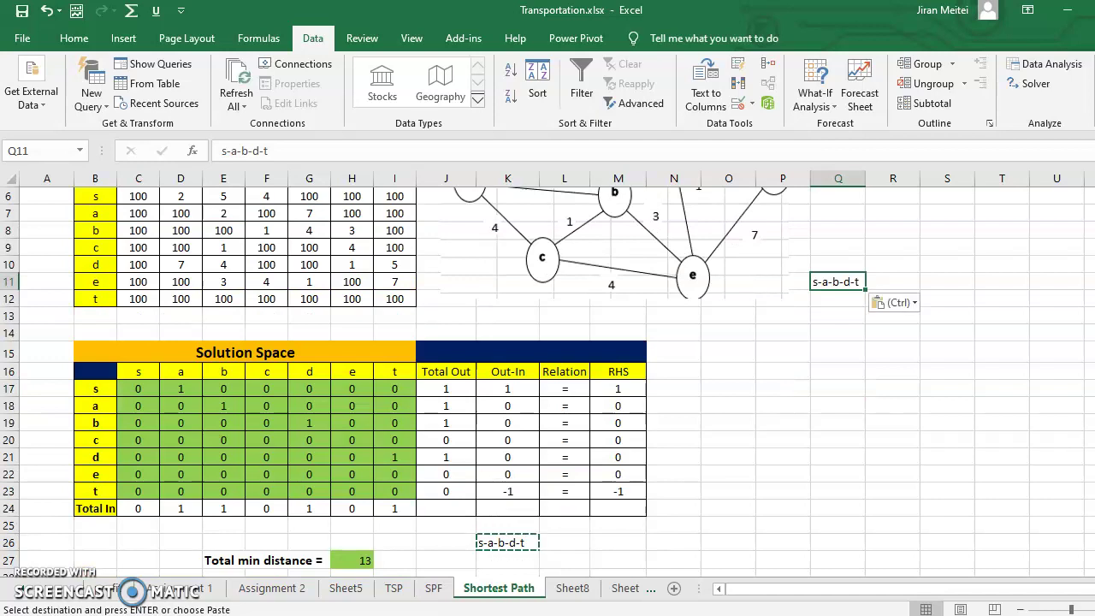
{"action": "key", "text": "Delete"}
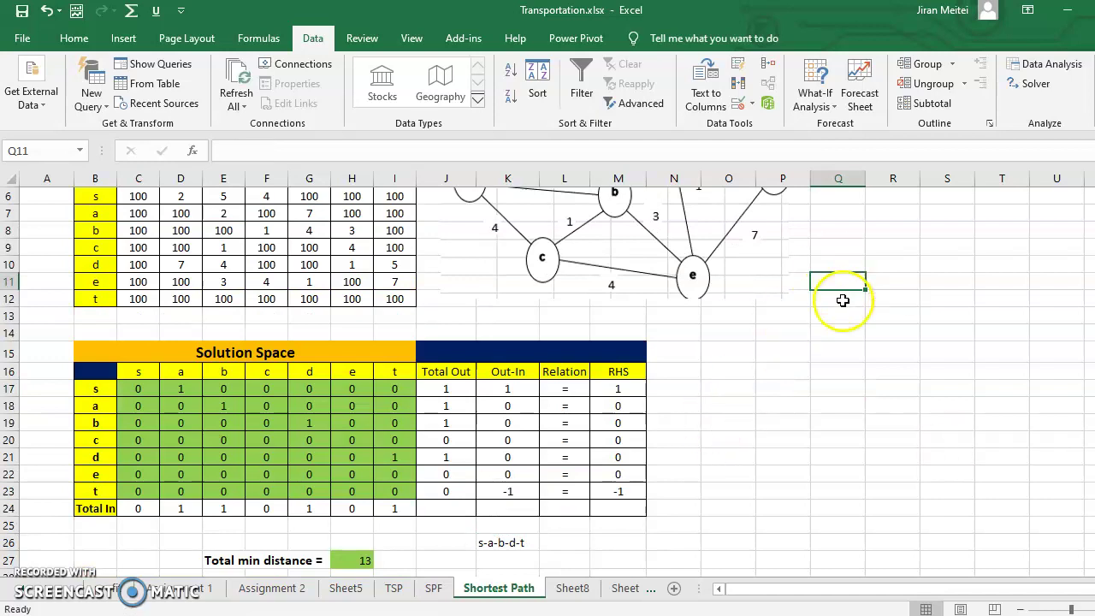
{"action": "scroll", "coordinate": [548, 385], "scroll_direction": "up", "scroll_amount": 2}
{"action": "scroll", "coordinate": [548, 385], "scroll_direction": "down", "scroll_amount": 2}
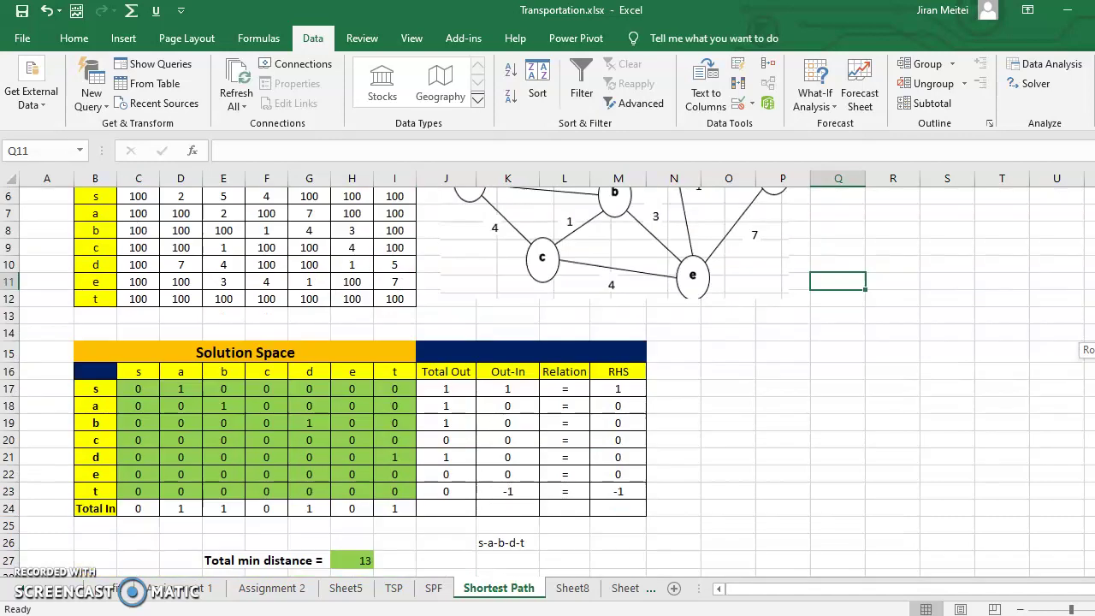
{"action": "left_click", "coordinate": [512, 542]}
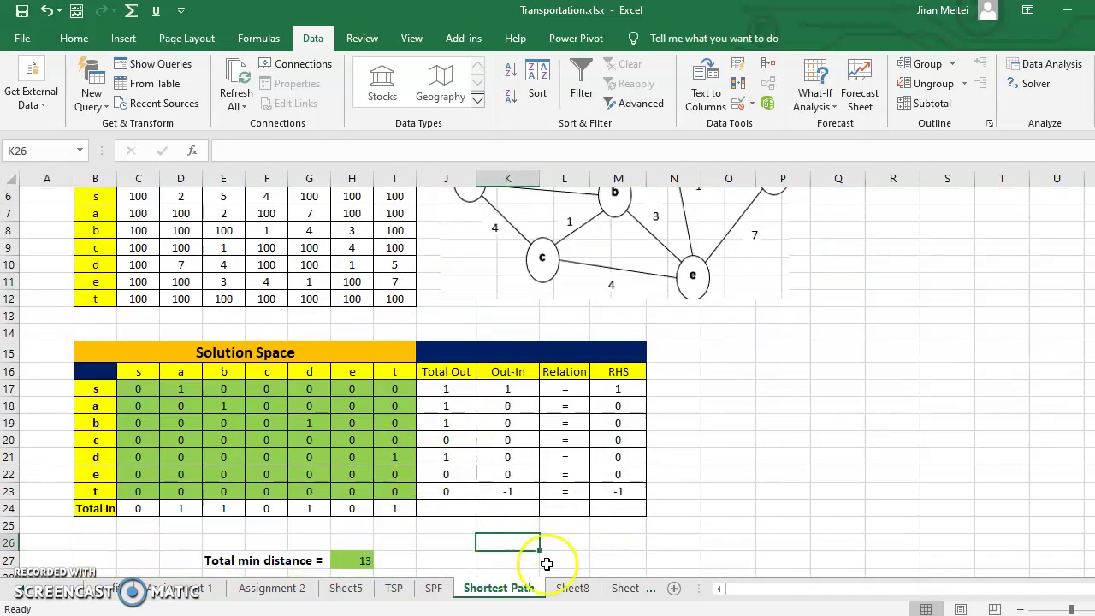
Review the formulation on the SPF sheet and compare it with the network diagram and Solution Space on the Shortest Path sheet.
{"action": "left_click", "coordinate": [433, 588]}
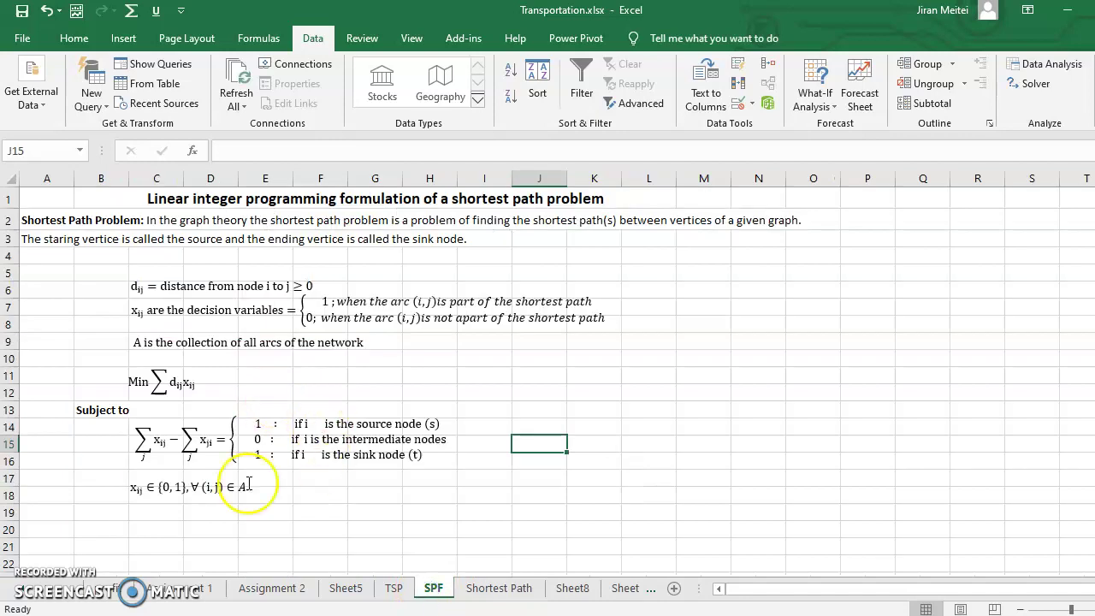
{"action": "left_click", "coordinate": [486, 590]}
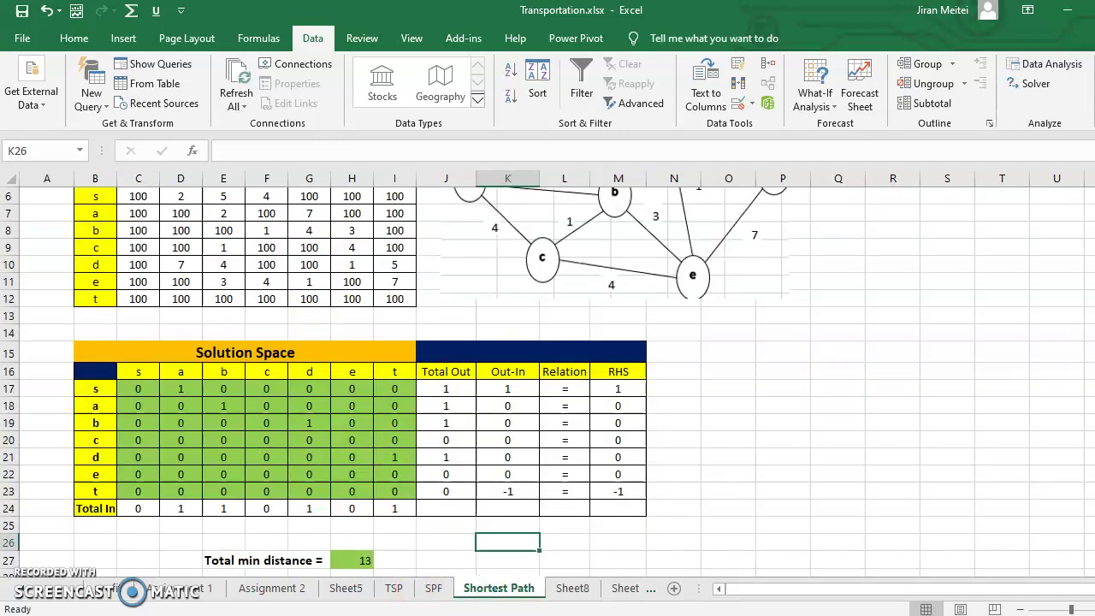
{"action": "scroll", "coordinate": [516, 296], "scroll_direction": "up", "scroll_amount": 2}
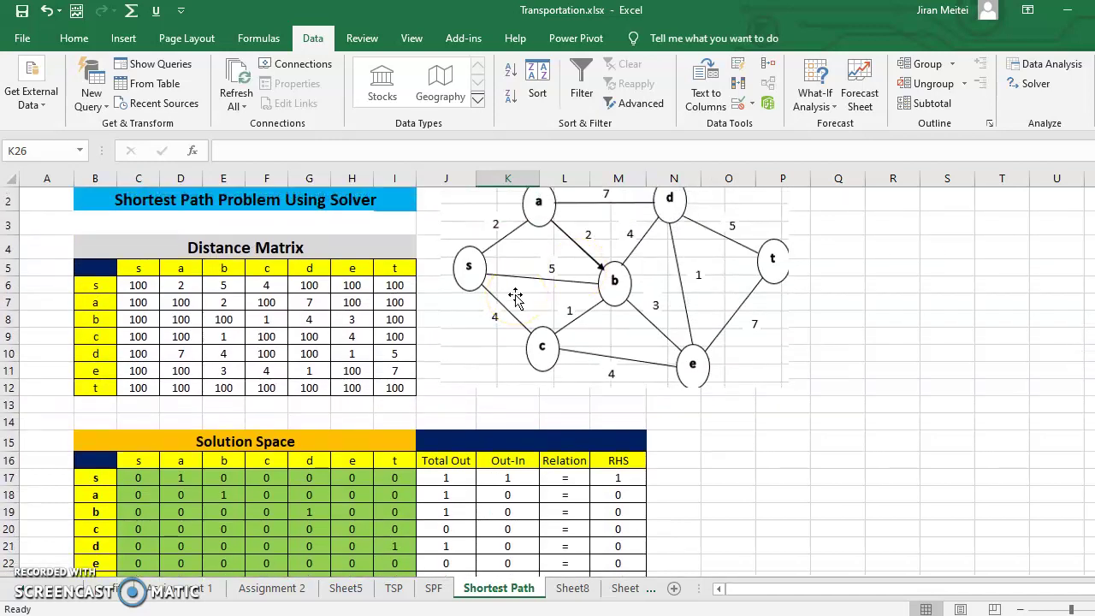
{"action": "scroll", "coordinate": [880, 289], "scroll_direction": "up", "scroll_amount": 1}
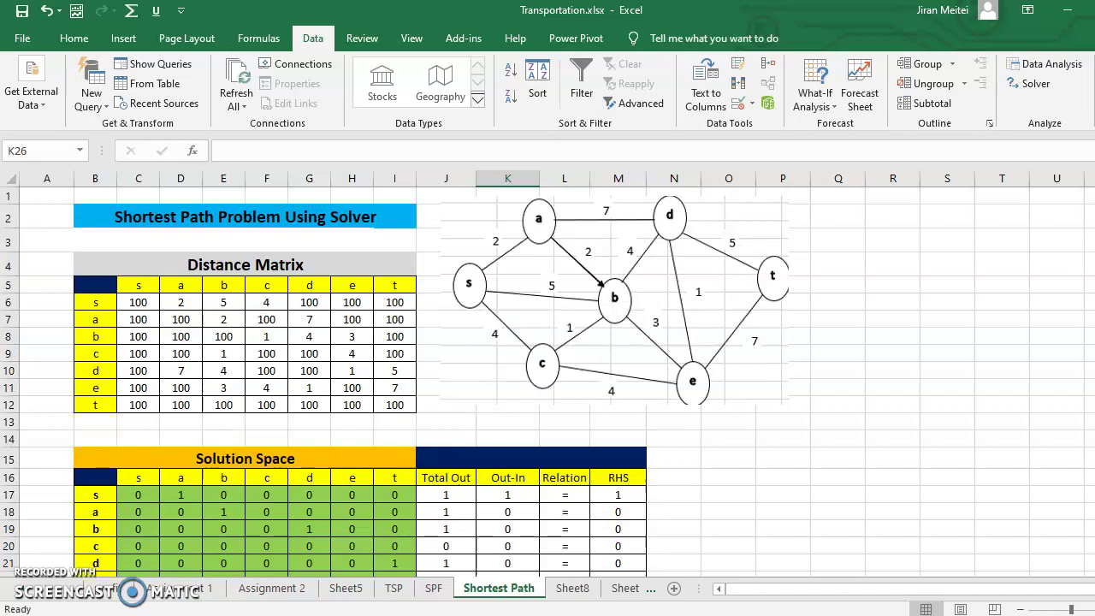
{"action": "scroll", "coordinate": [745, 333], "scroll_direction": "down", "scroll_amount": 3}
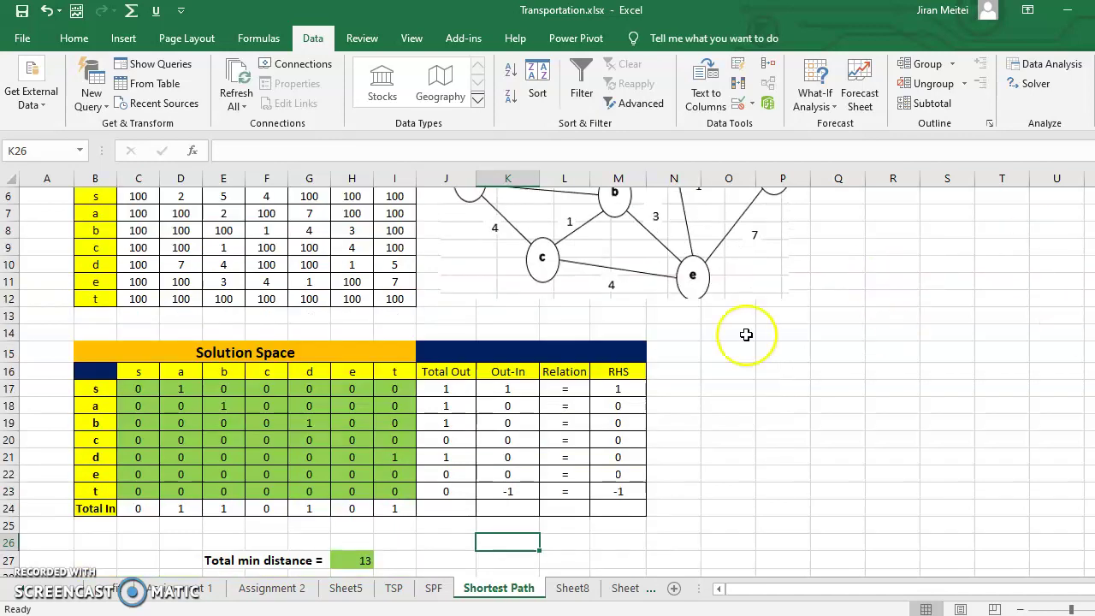